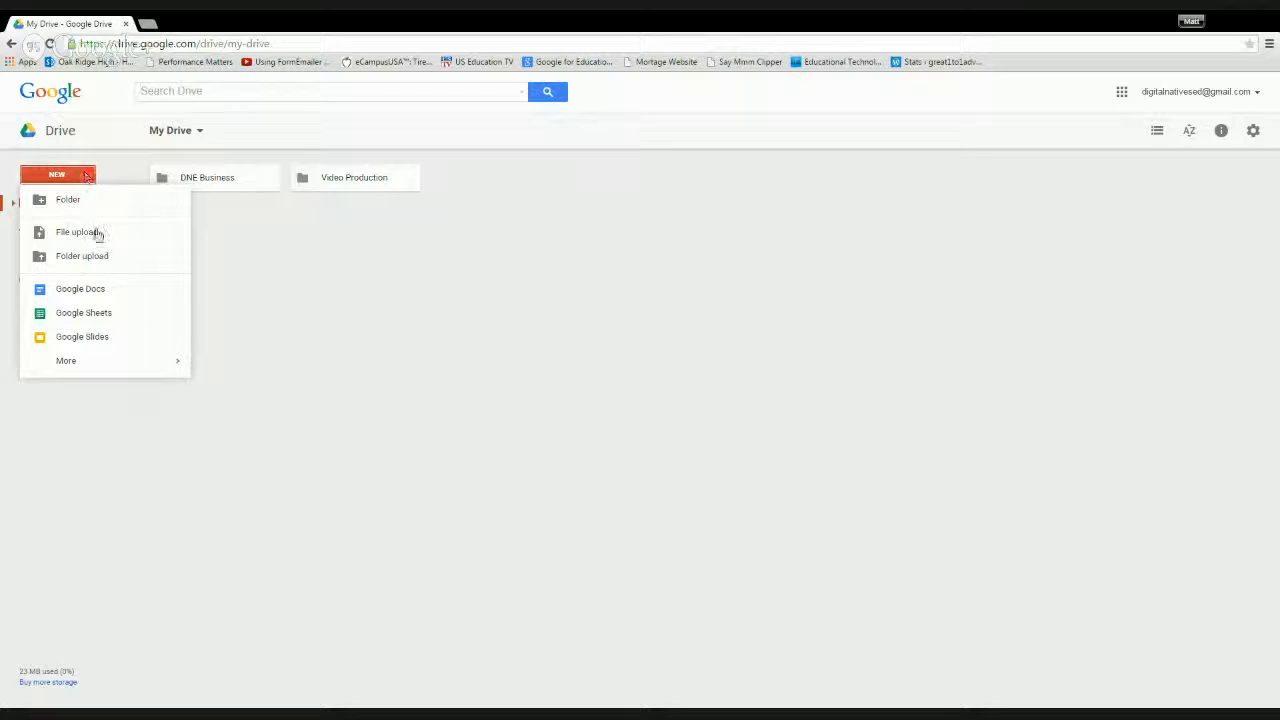
# - Create a new Google Form and title it "Bell Work 5.25.15"
pyautogui.moveTo(109, 366)
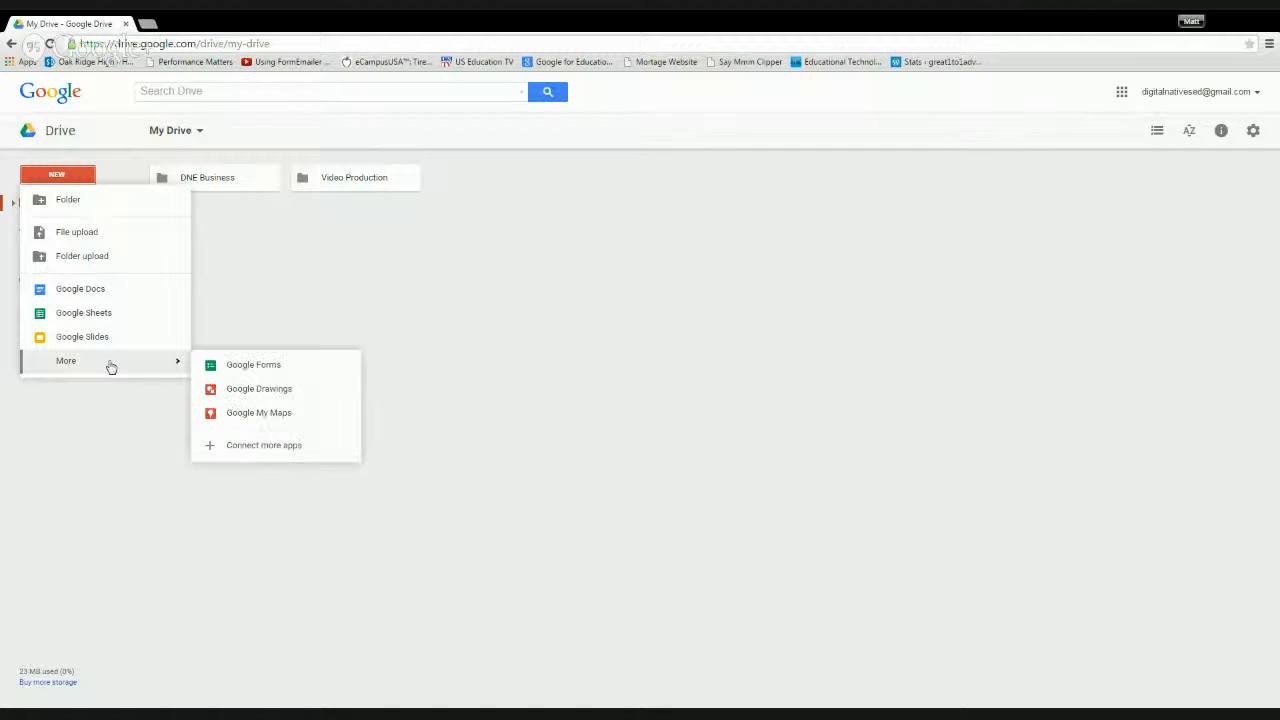
pyautogui.click(294, 371)
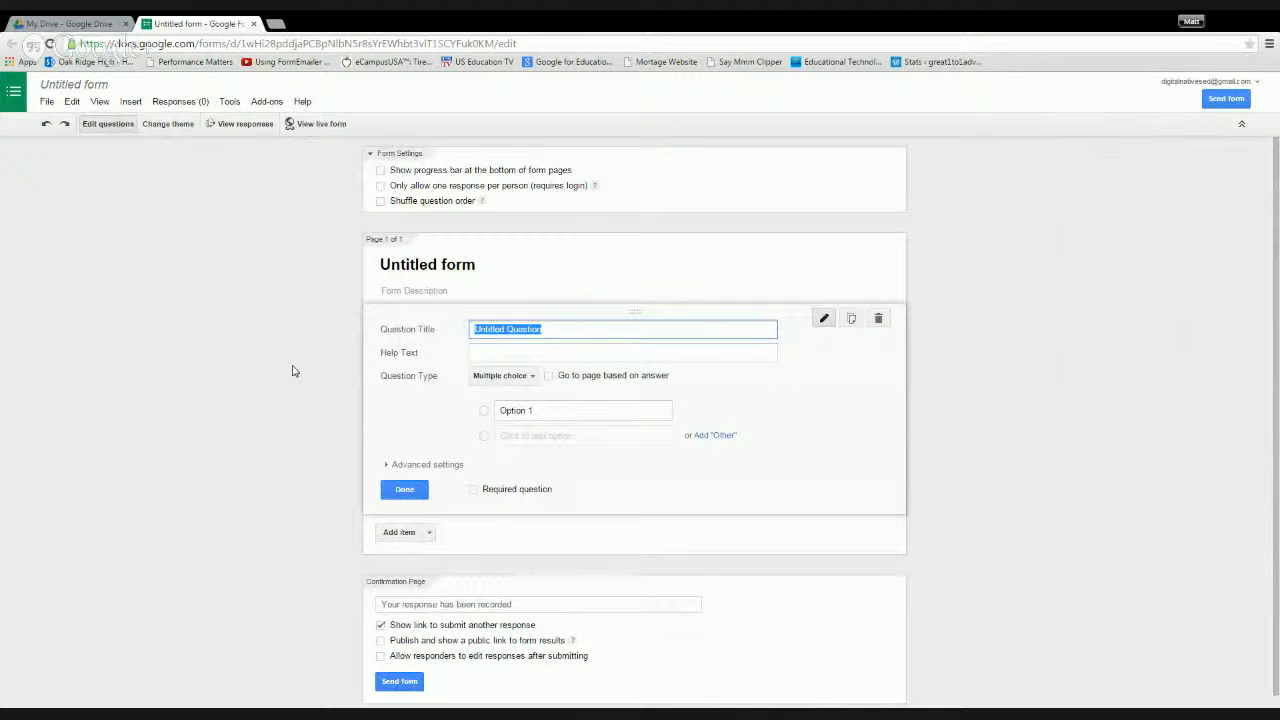
pyautogui.click(486, 262)
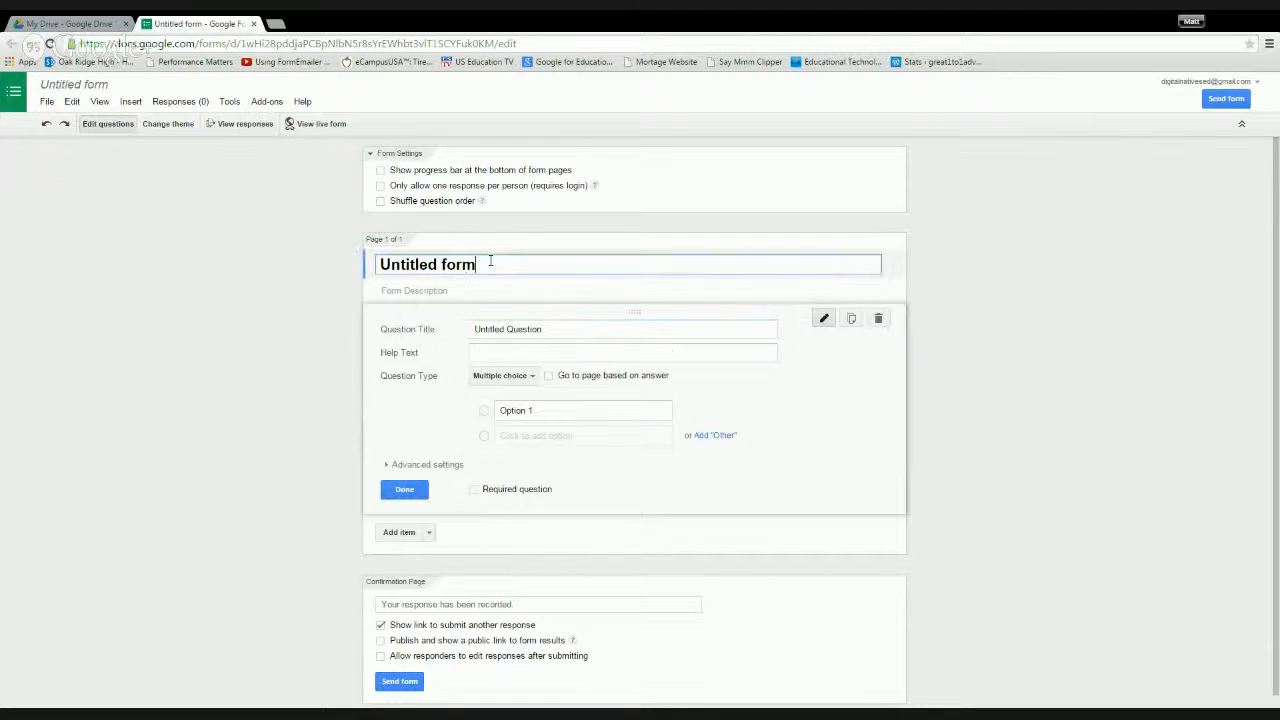
pyautogui.press('BackSpace')
pyautogui.press('BackSpace')
pyautogui.press('BackSpace')
pyautogui.press('BackSpace')
pyautogui.press('BackSpace')
pyautogui.press('BackSpace')
pyautogui.press('BackSpace')
pyautogui.press('BackSpace')
pyautogui.press('BackSpace')
pyautogui.press('BackSpace')
pyautogui.press('BackSpace')
pyautogui.press('BackSpace')
pyautogui.press('BackSpace')
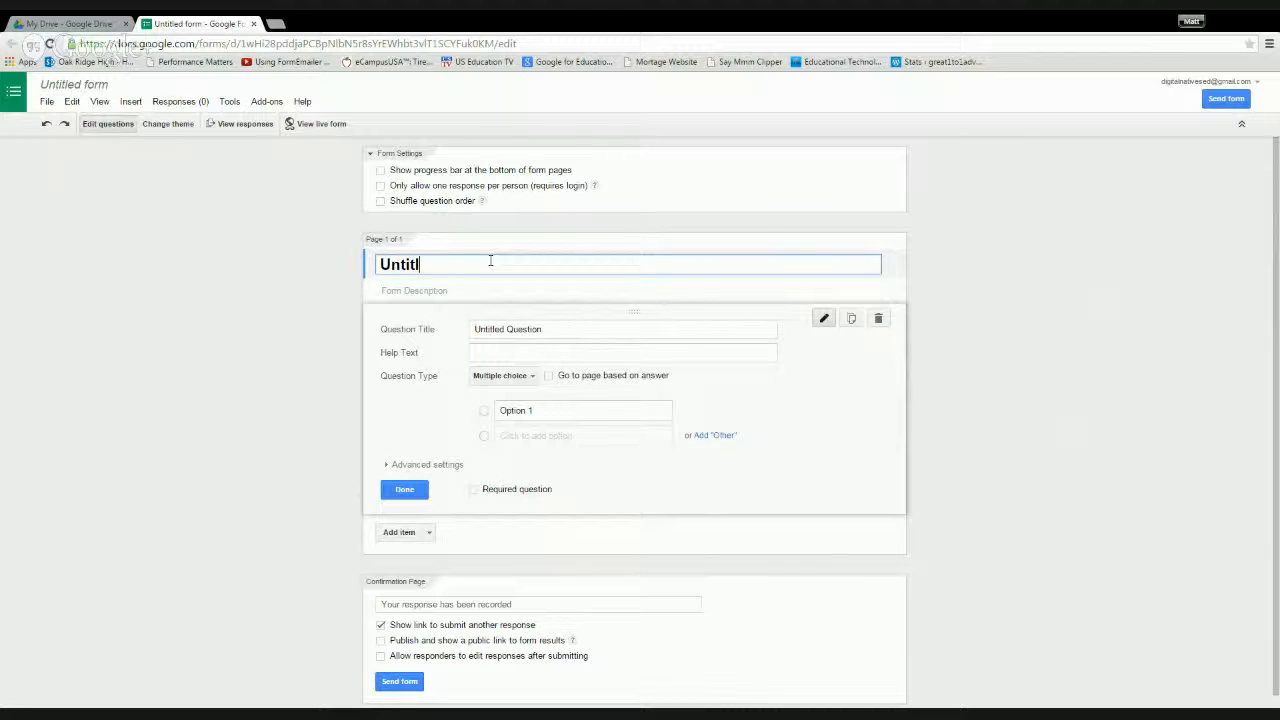
pyautogui.write('Bell wo')
pyautogui.press('BackSpace')
pyautogui.press('BackSpace')
pyautogui.write('Work 5.25.15')
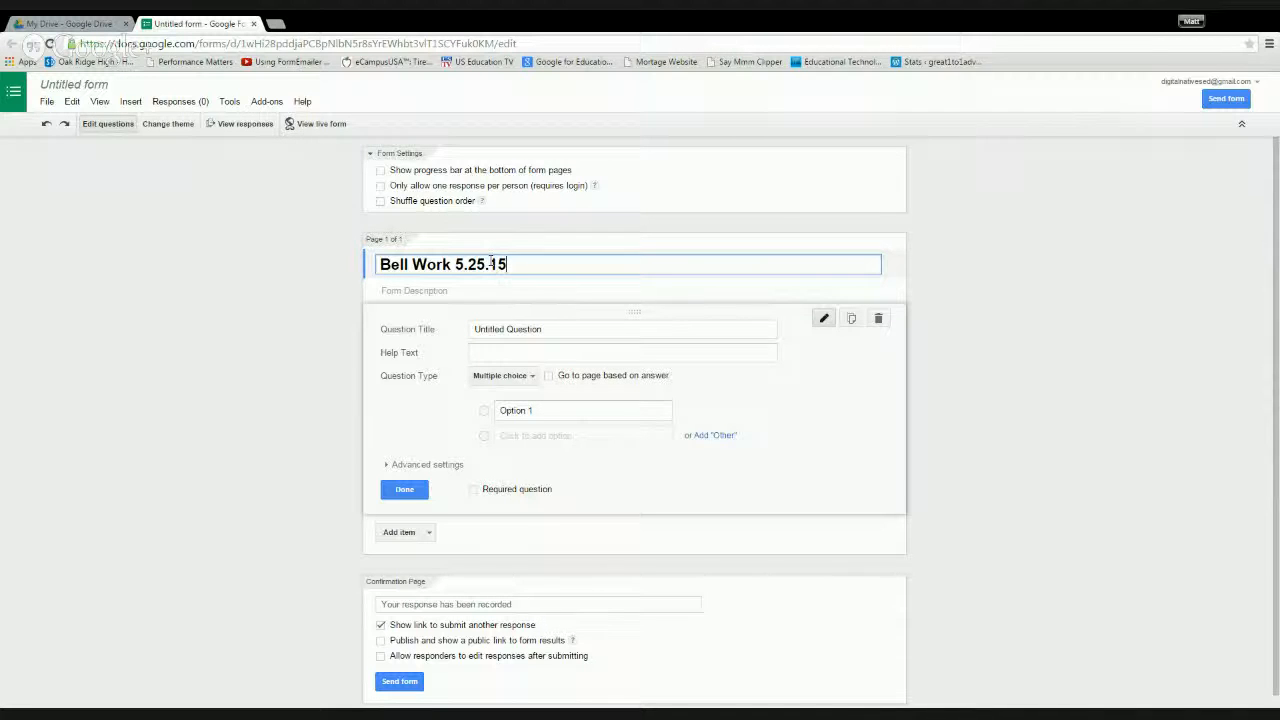
# - Title the first question "Convert 20x - 5y = 10 into Slope-Intercept form" and add the help text "y = mx + b"
pyautogui.click(563, 330)
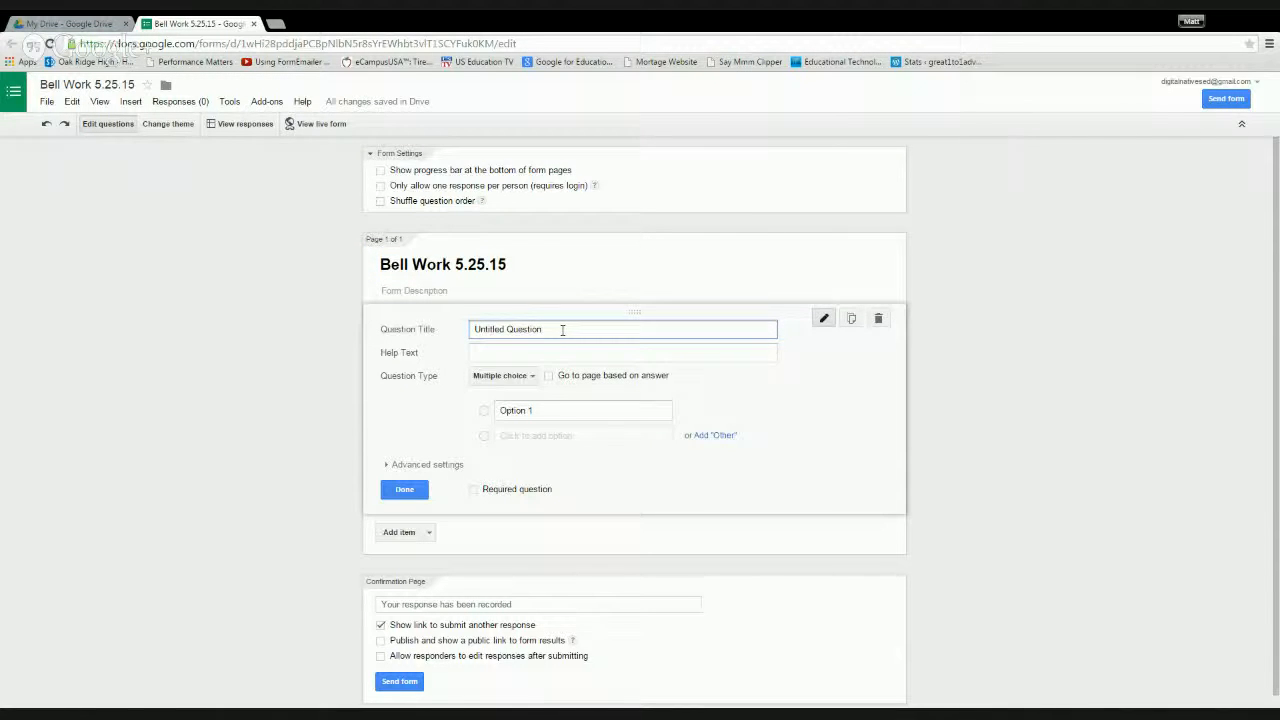
pyautogui.press('BackSpace')
pyautogui.press('BackSpace')
pyautogui.press('BackSpace')
pyautogui.press('BackSpace')
pyautogui.press('BackSpace')
pyautogui.press('BackSpace')
pyautogui.press('BackSpace')
pyautogui.press('BackSpace')
pyautogui.press('BackSpace')
pyautogui.press('BackSpace')
pyautogui.press('BackSpace')
pyautogui.press('BackSpace')
pyautogui.press('BackSpace')
pyautogui.press('BackSpace')
pyautogui.press('BackSpace')
pyautogui.press('BackSpace')
pyautogui.press('BackSpace')
pyautogui.write('Convert 20x - 5y = 10 T')
pyautogui.write('nto Slope-Intercept form')
pyautogui.press('Tab')
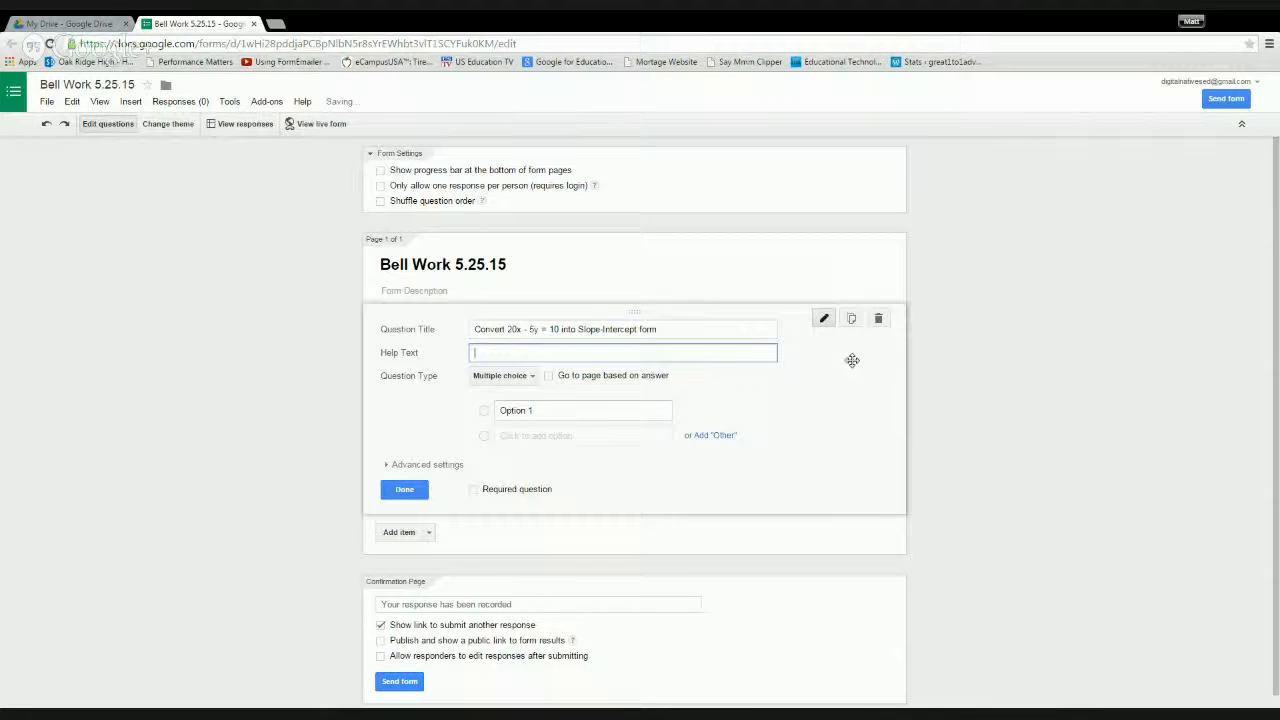
pyautogui.write('y = mx + b')
# - Enter "y = 4x - 2" and "y = - 4x -2" as the first two answer options of the slope-intercept question
pyautogui.click(597, 405)
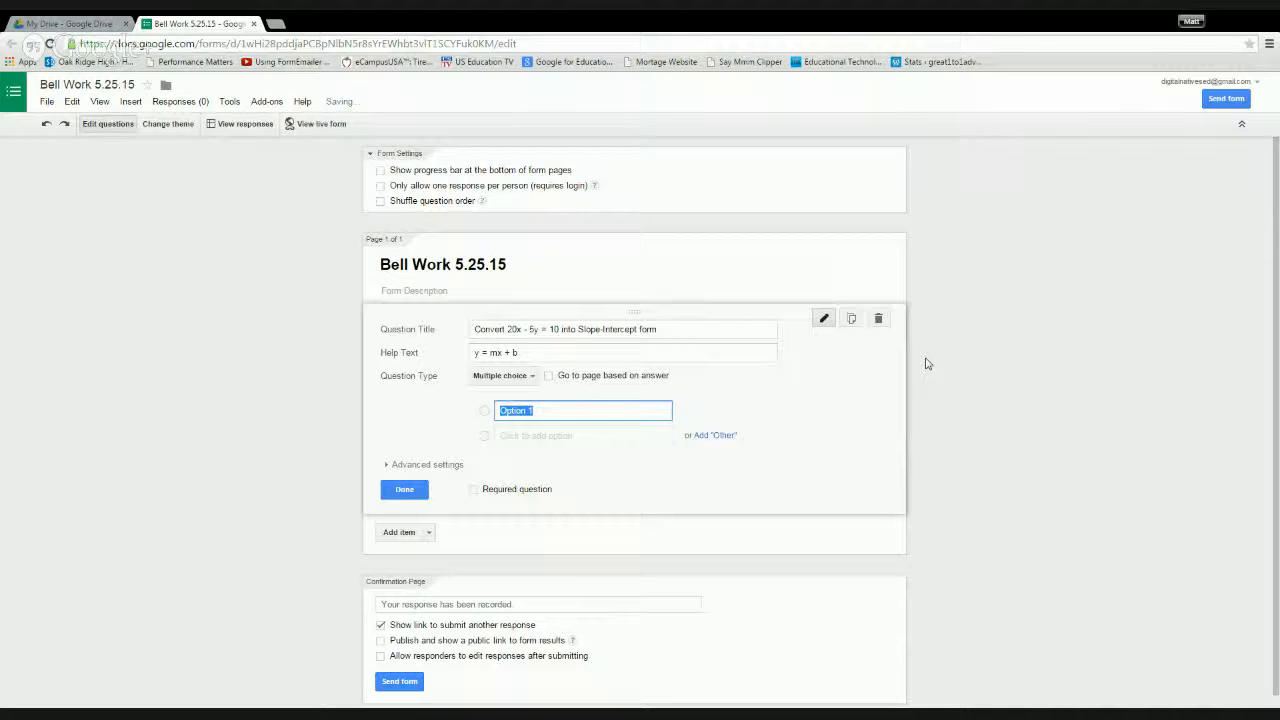
pyautogui.press('BackSpace')
pyautogui.write('y')
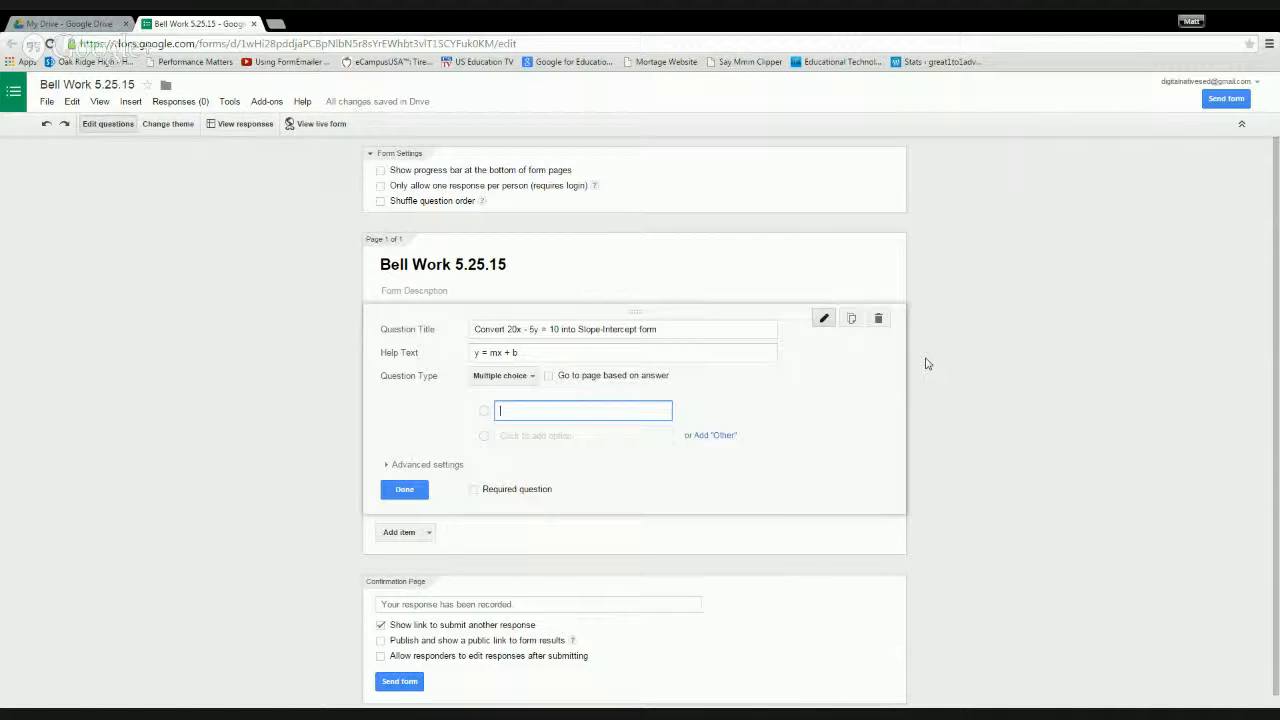
pyautogui.write(' = 4x - 2')
pyautogui.press('Tab')
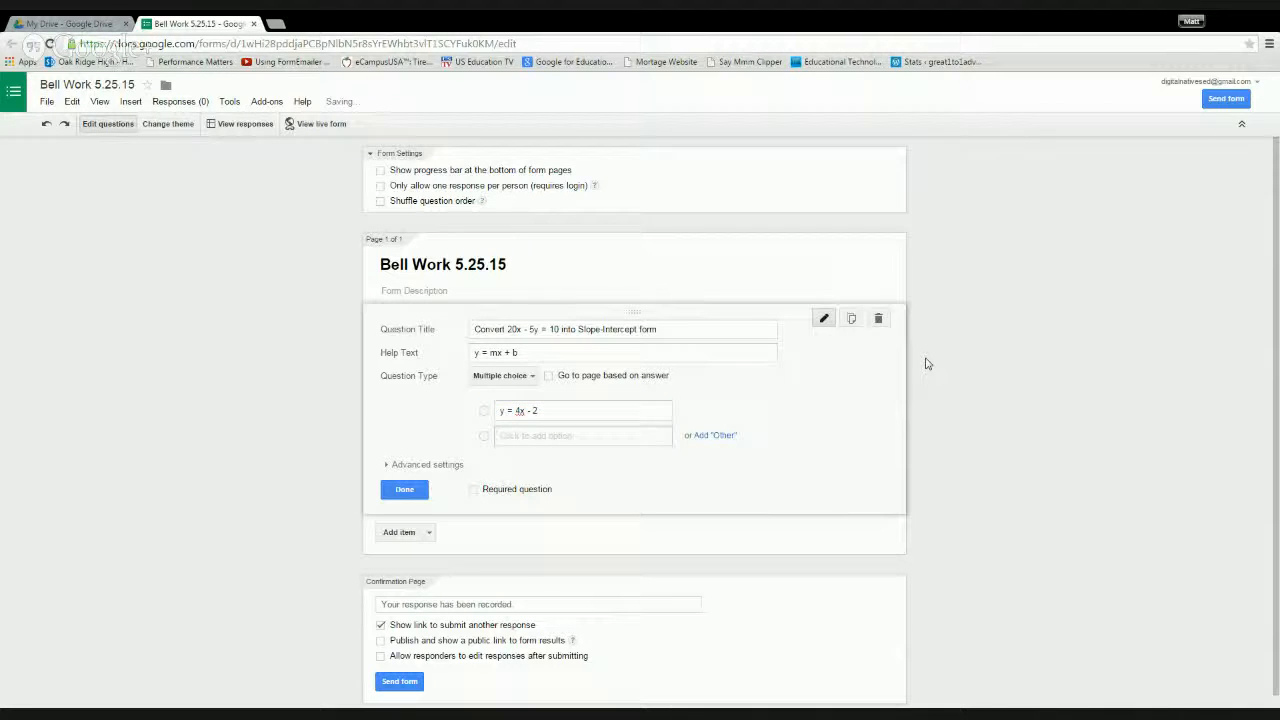
pyautogui.write('y =')
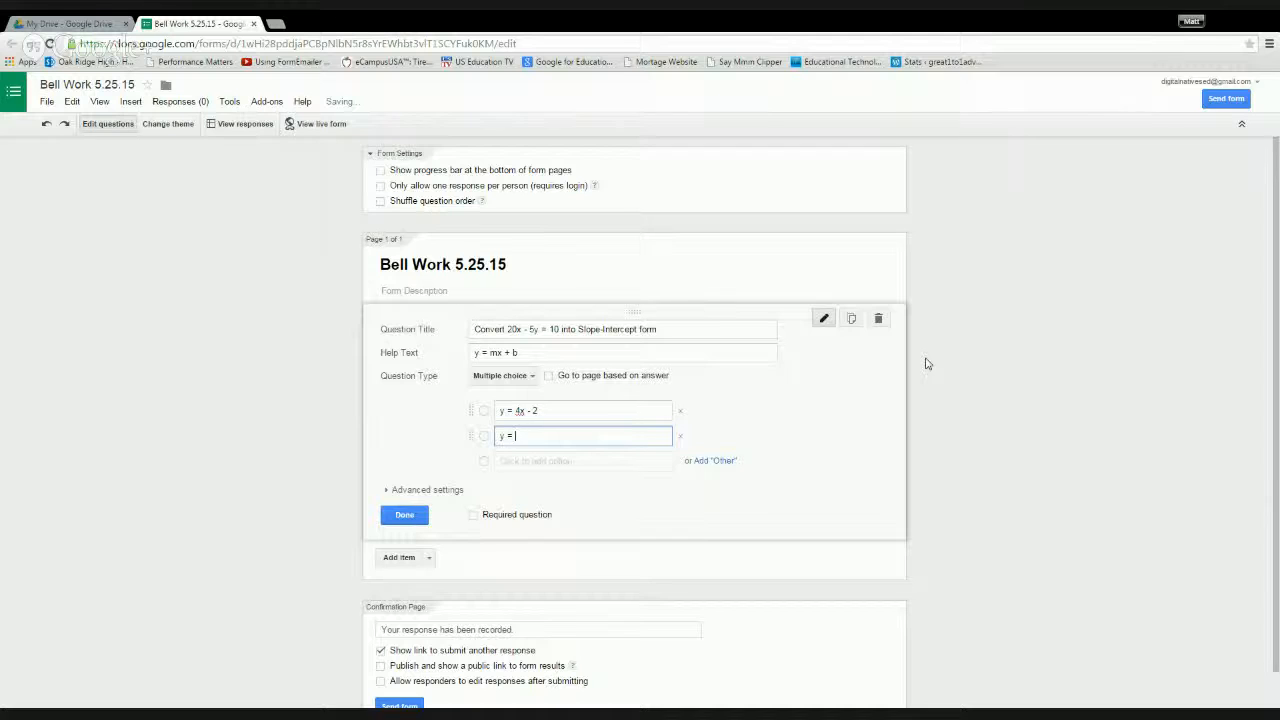
pyautogui.write(' - 4x -2')
pyautogui.press('Tab')
pyautogui.press('Tab')
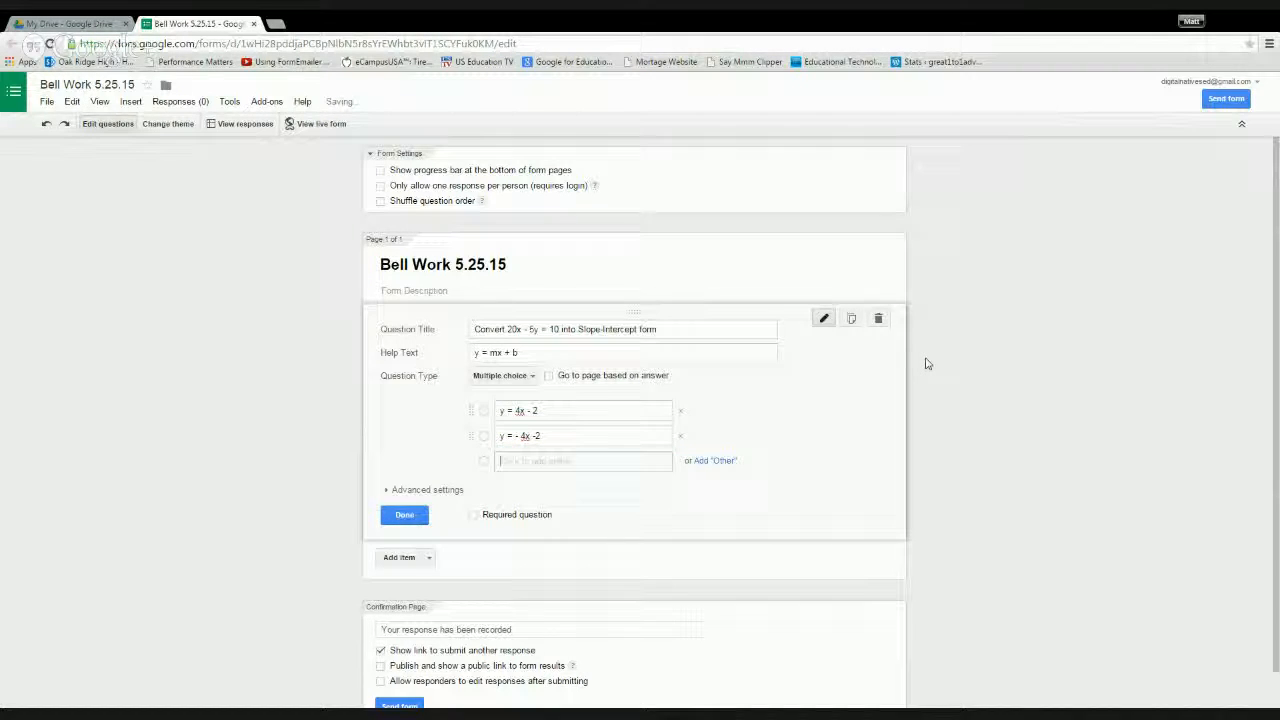
# - Add "y = - 4x + 2" and "y = 4x + 2" as the third and fourth answer options
pyautogui.write('y = ')
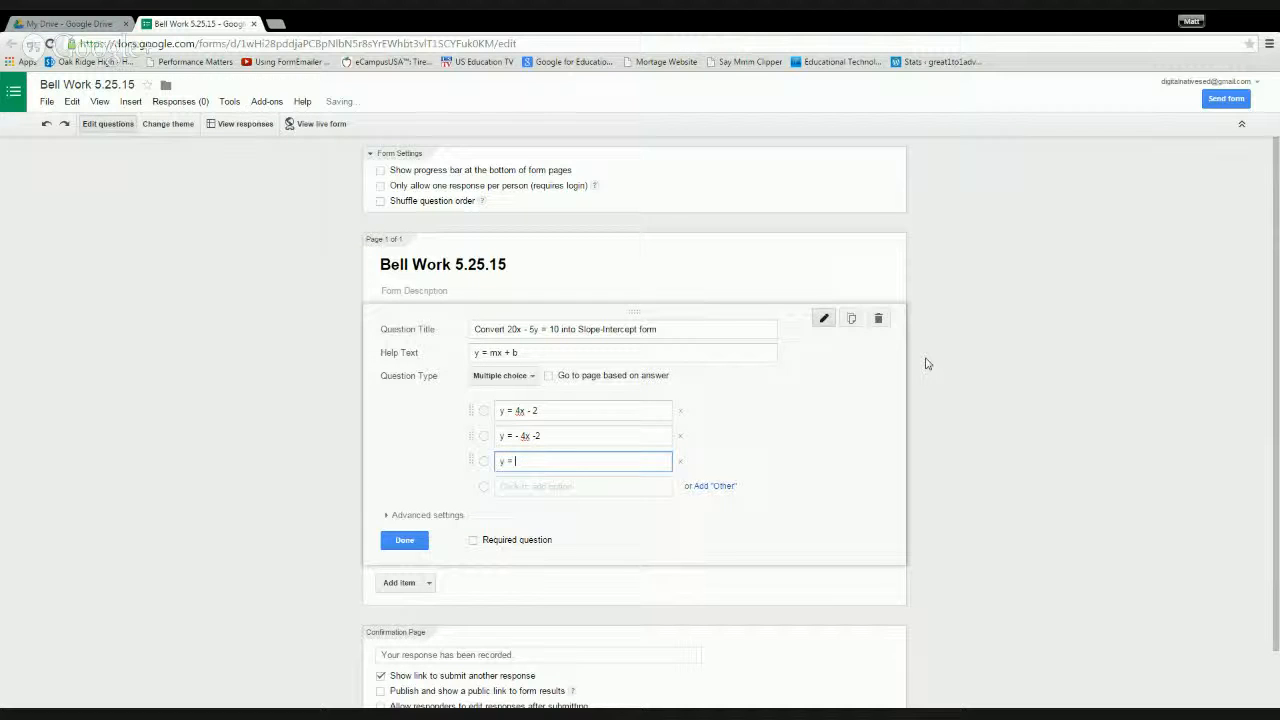
pyautogui.write('- 4x + 2')
pyautogui.press('Tab')
pyautogui.write('y ')
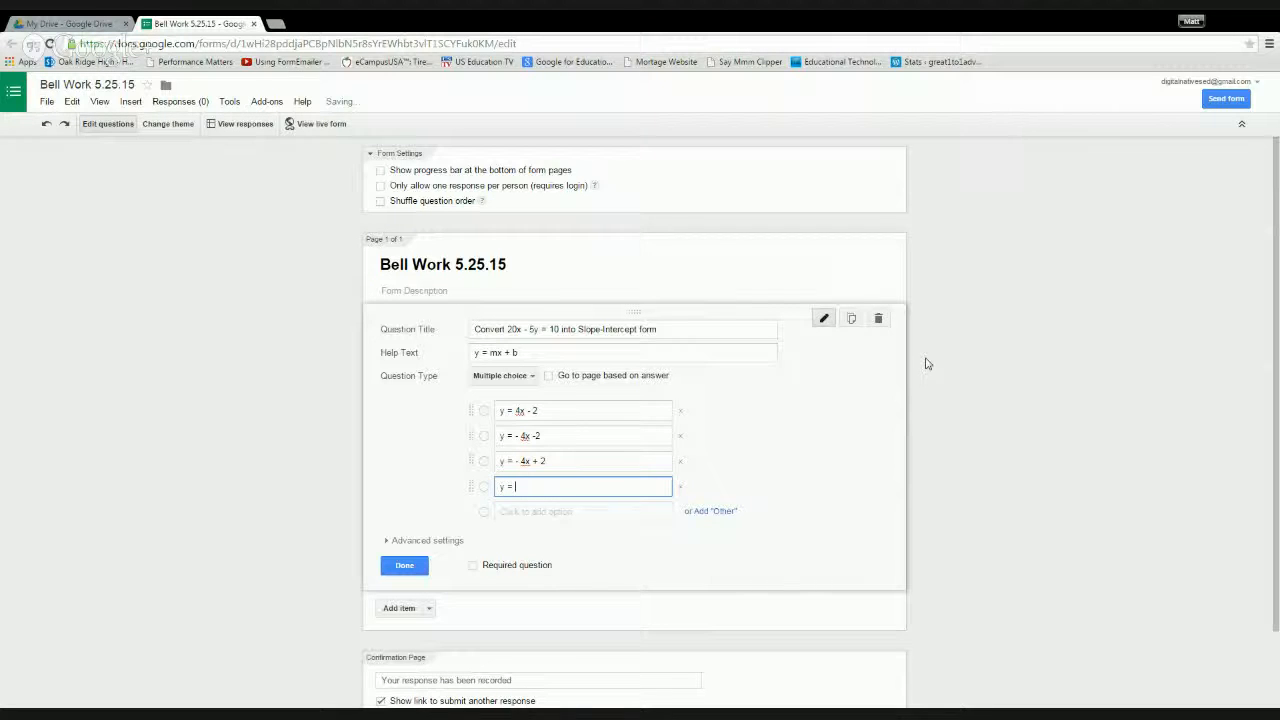
pyautogui.write('= 4x + 2')
# - Shuffle the option order of the slope-intercept question, make it required, and finish editing it
pyautogui.scroll(-1, 926, 364)
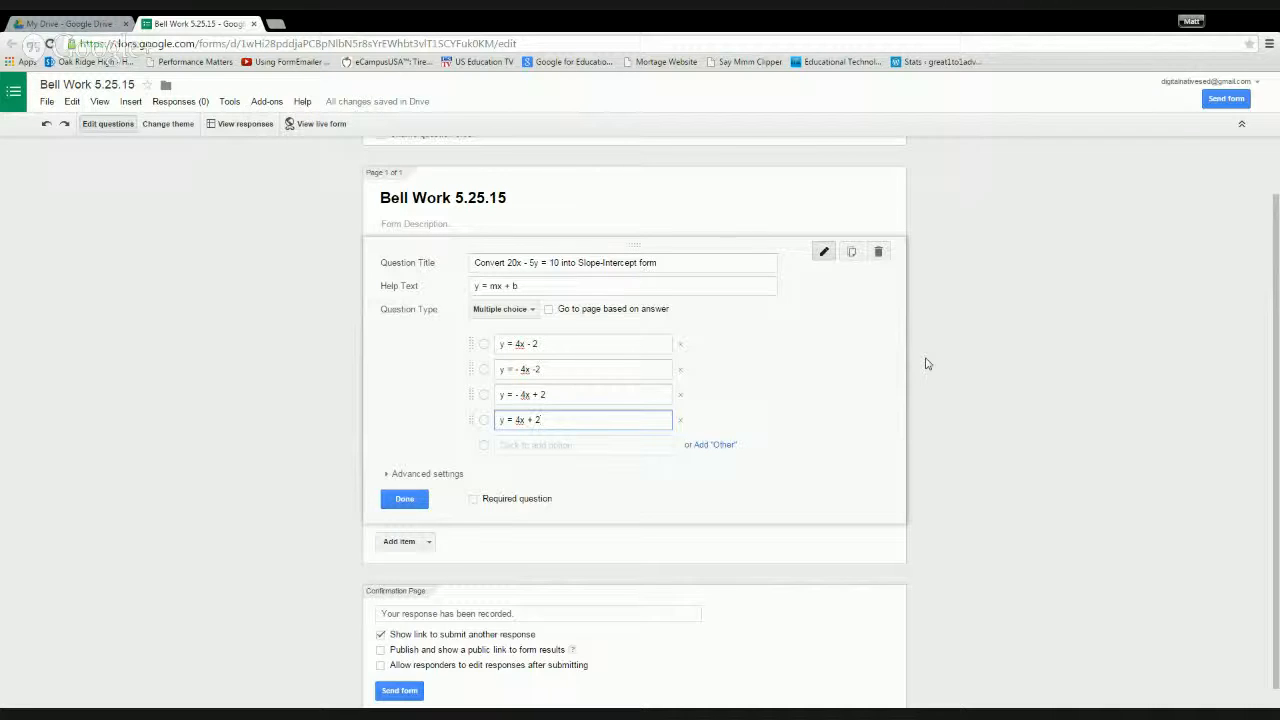
pyautogui.click(424, 480)
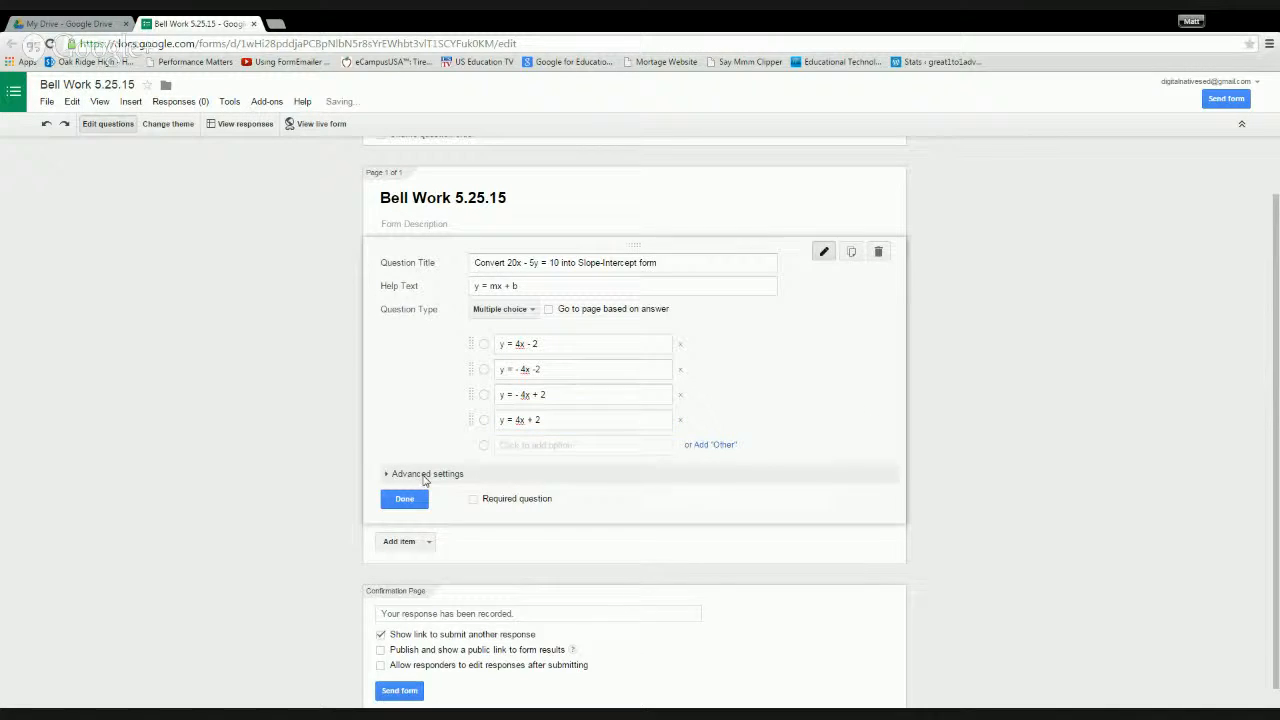
pyautogui.click(424, 476)
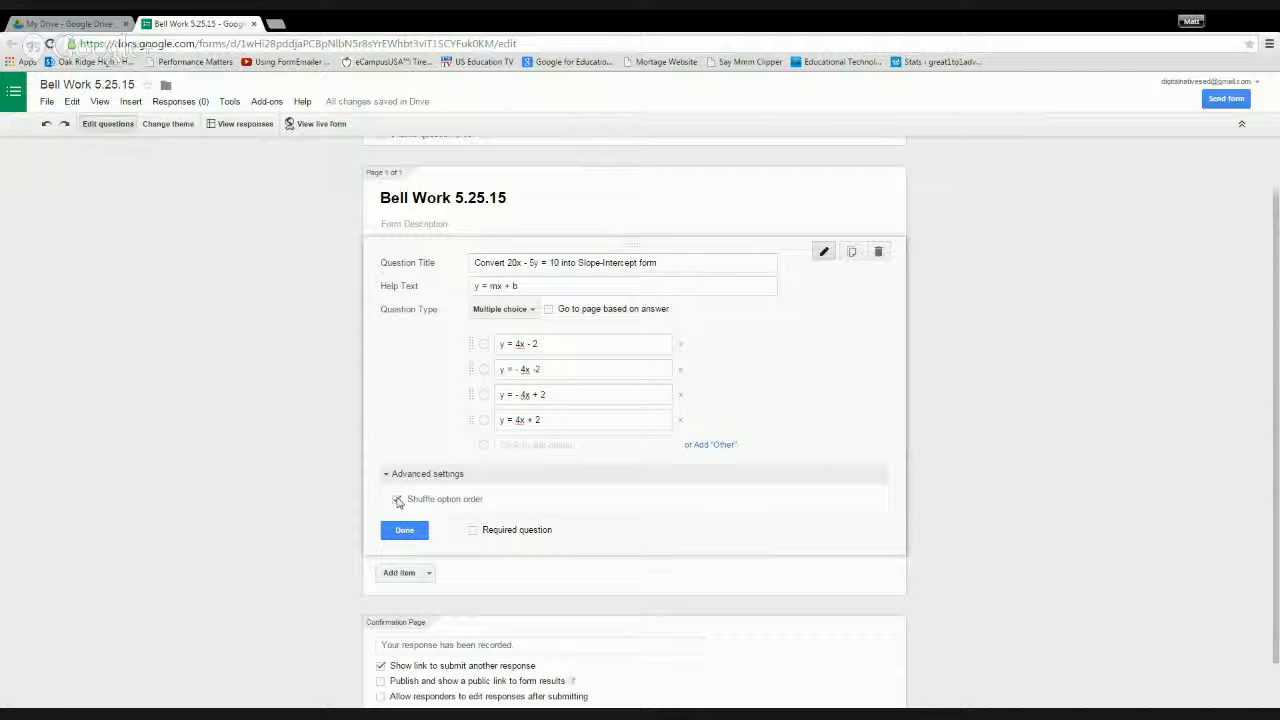
pyautogui.click(475, 531)
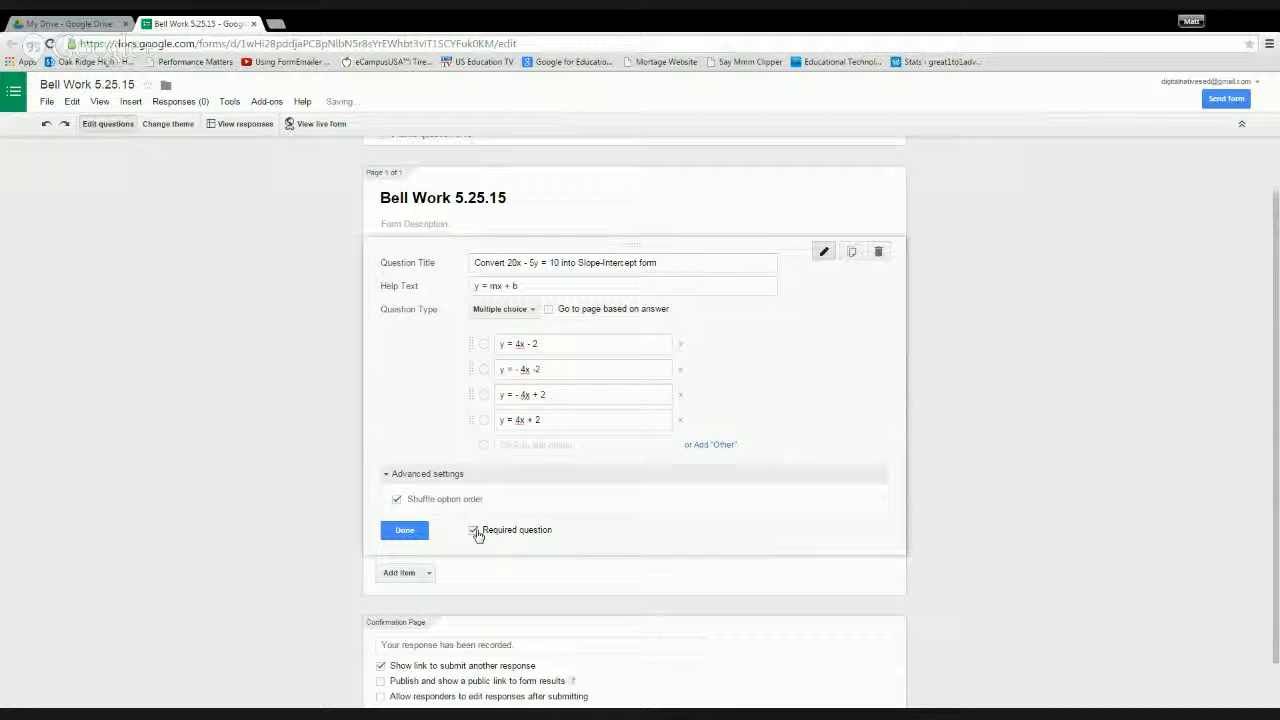
pyautogui.click(405, 531)
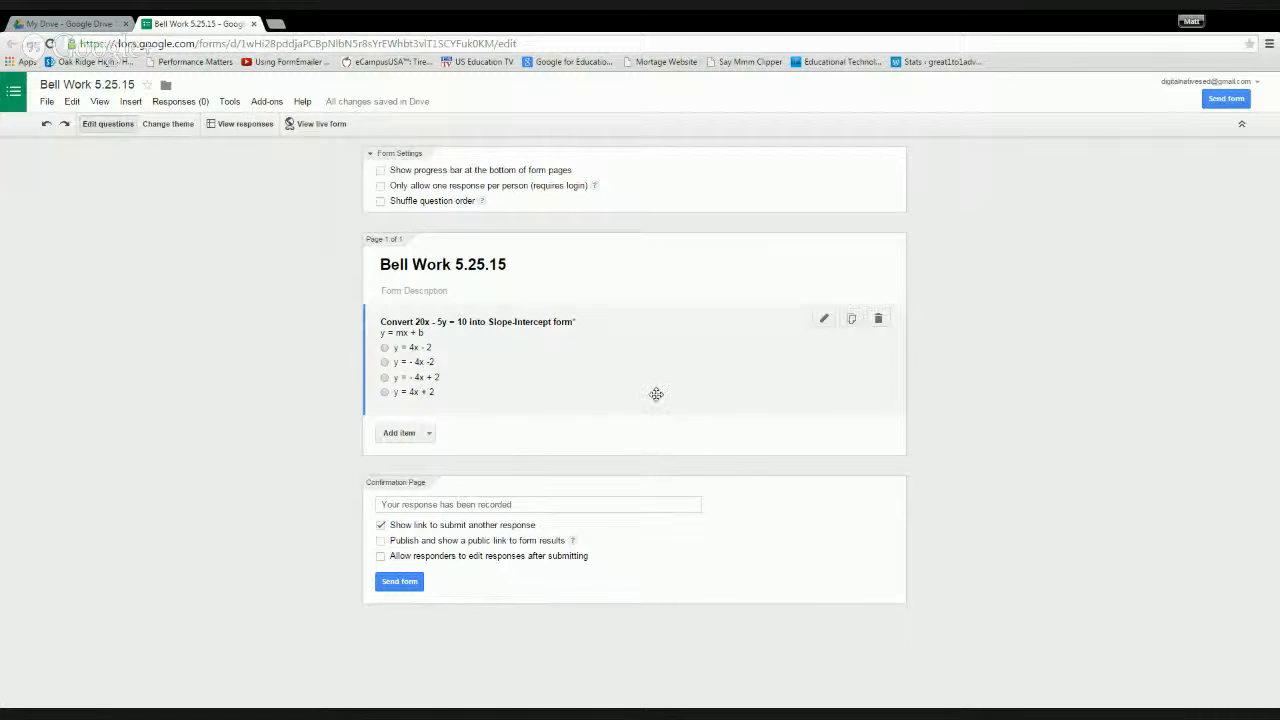
# - Add a second multiple-choice question titled "Convert 9y = 3x + 6 into Standard Form" with the help text "Ax + By = C"
pyautogui.click(400, 433)
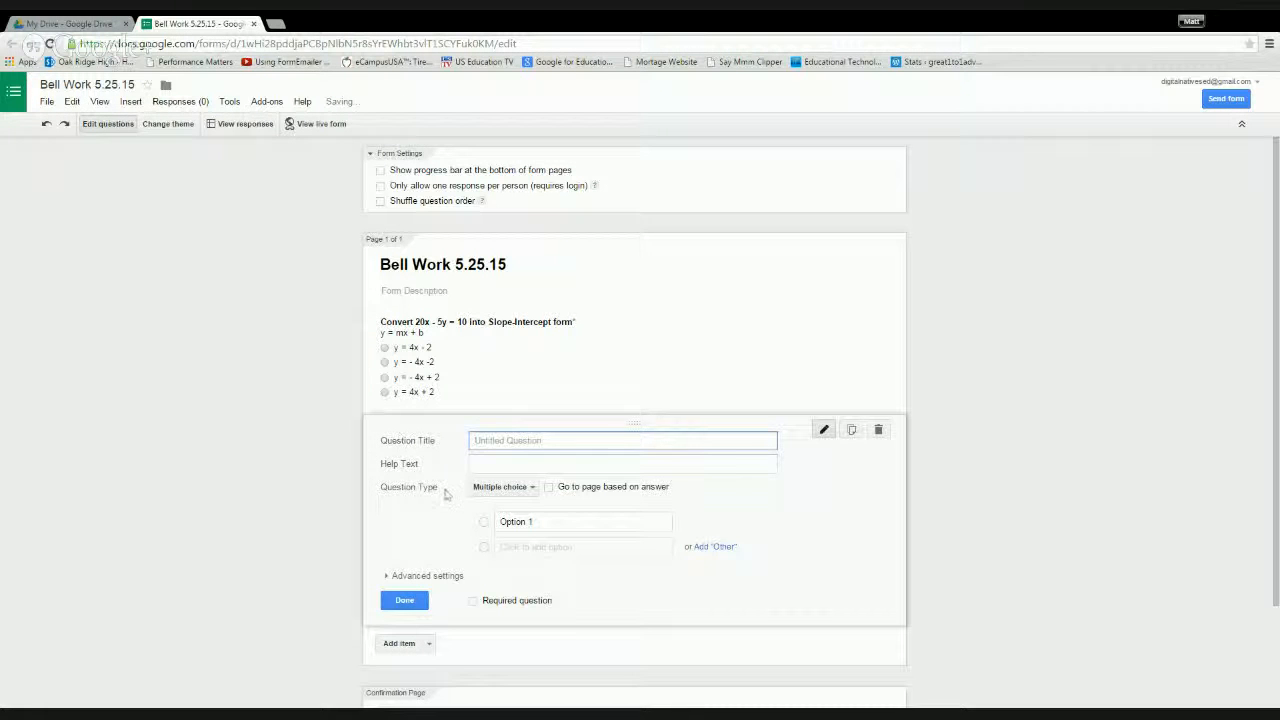
pyautogui.click(526, 490)
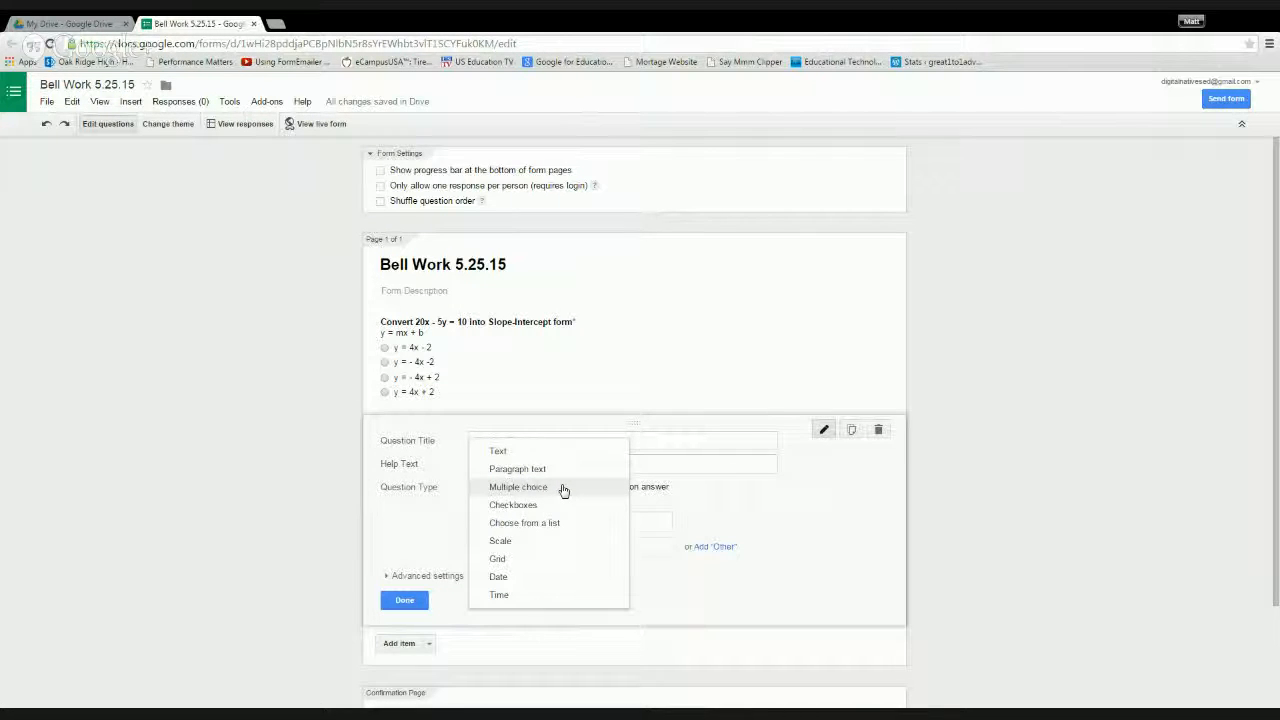
pyautogui.click(564, 490)
pyautogui.click(566, 442)
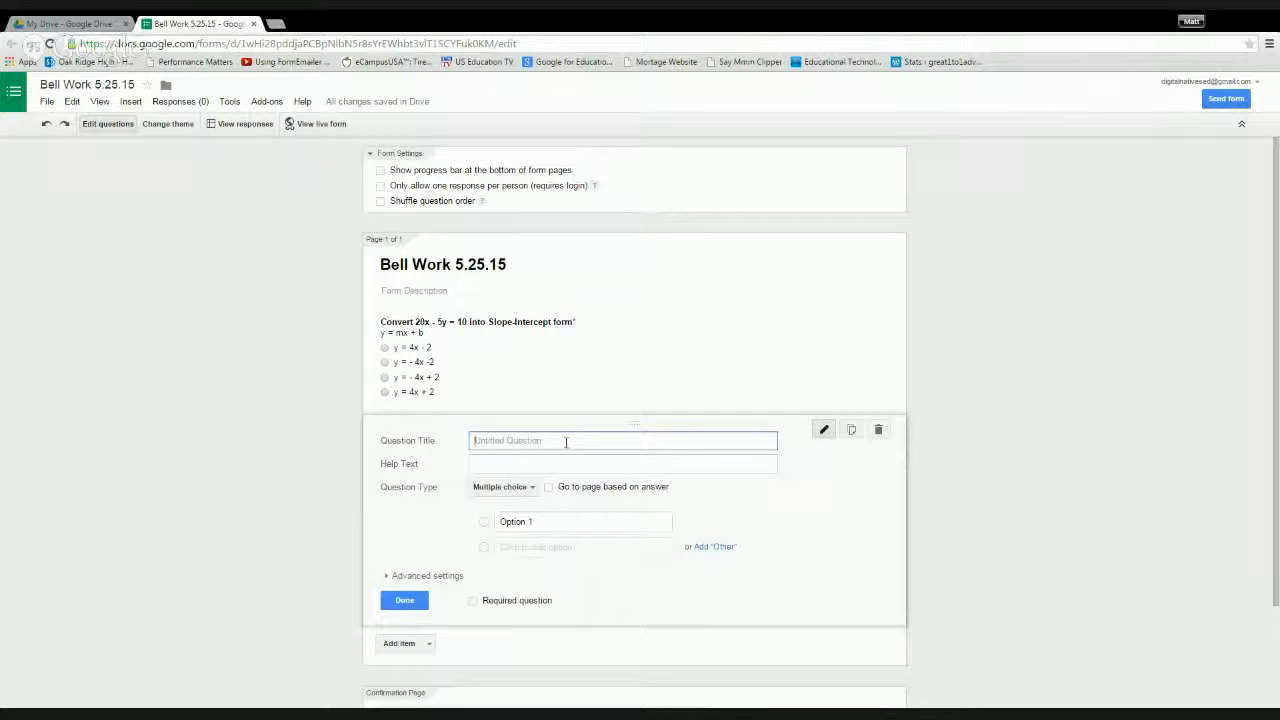
pyautogui.write('Convert 5y = 3x + 6 into Standard Form')
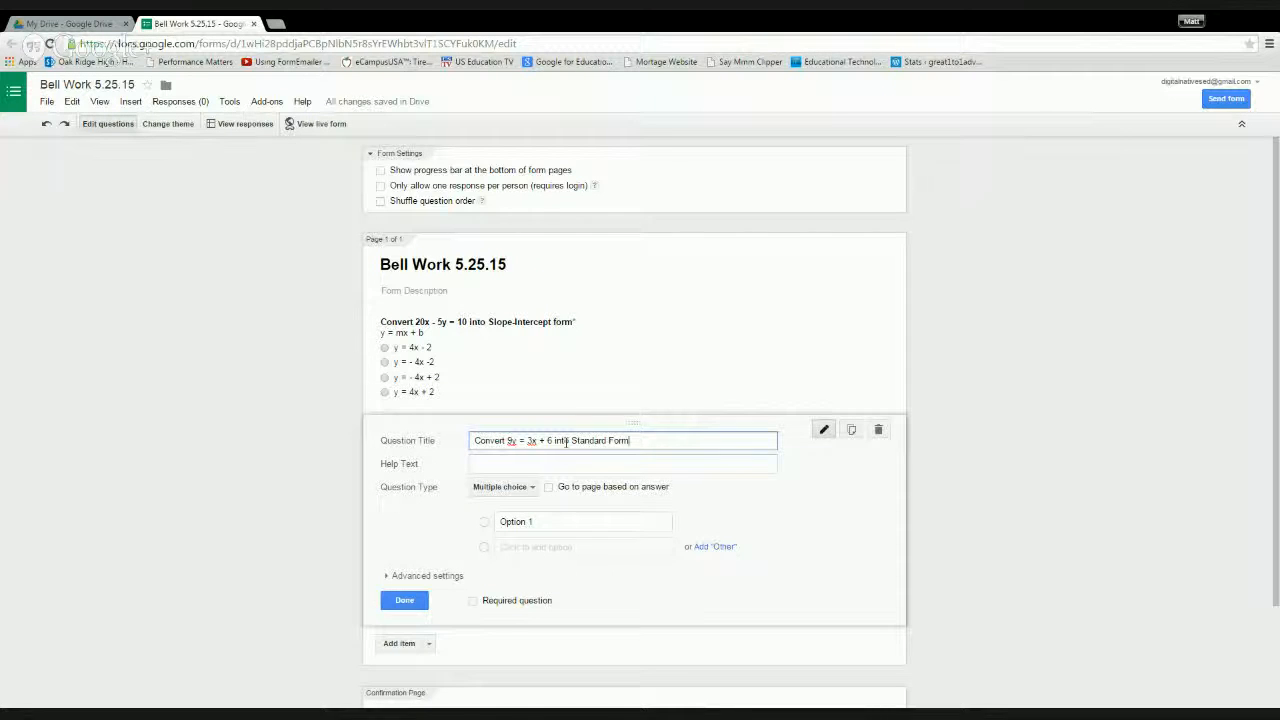
pyautogui.press('Tab')
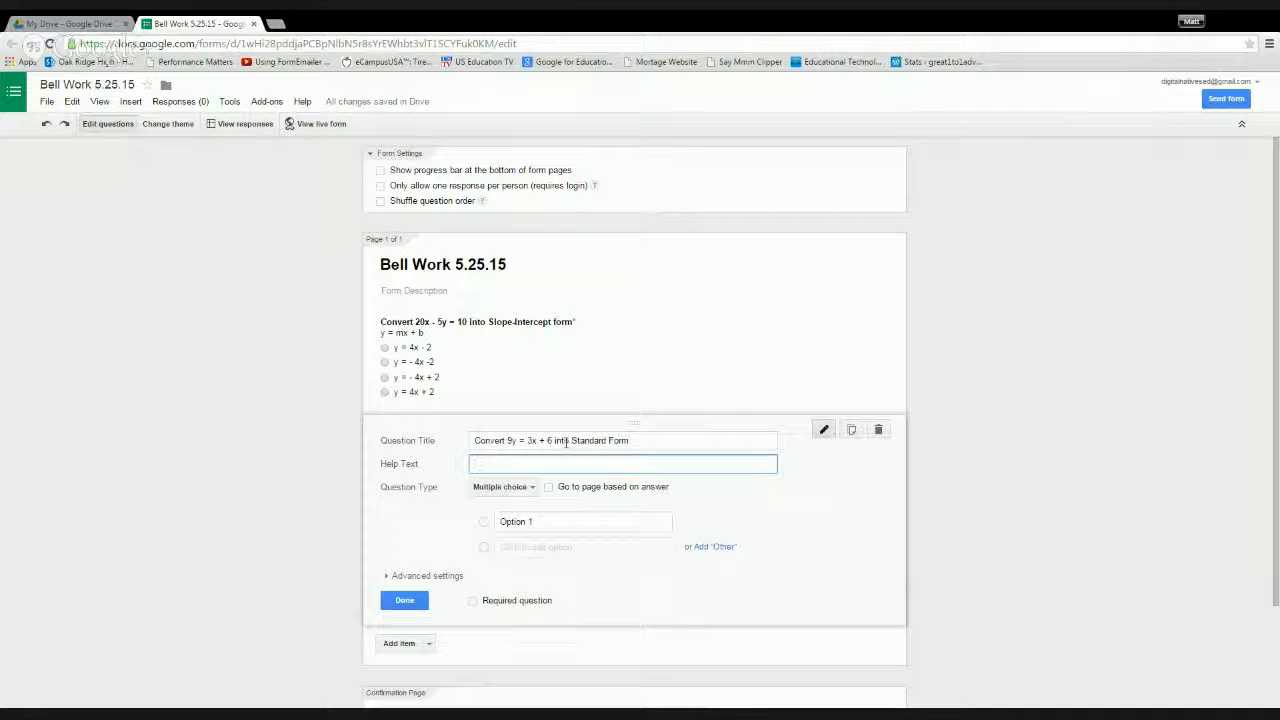
pyautogui.write('Ax + By = c')
pyautogui.press('BackSpace')
pyautogui.write('C')
# - Enter "3x - 9y = -6" and "- 3x + 9y = 6" as the first two answer options of the standard-form question
pyautogui.click(603, 518)
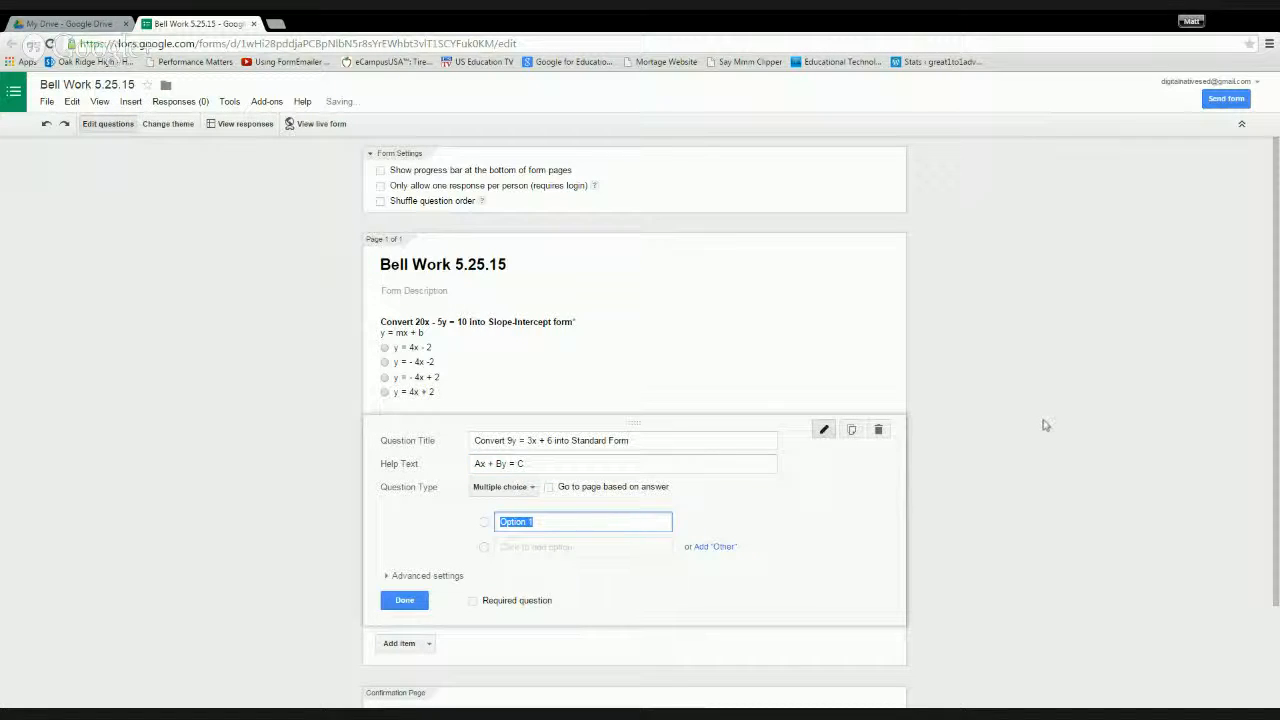
pyautogui.write('3x - 9y')
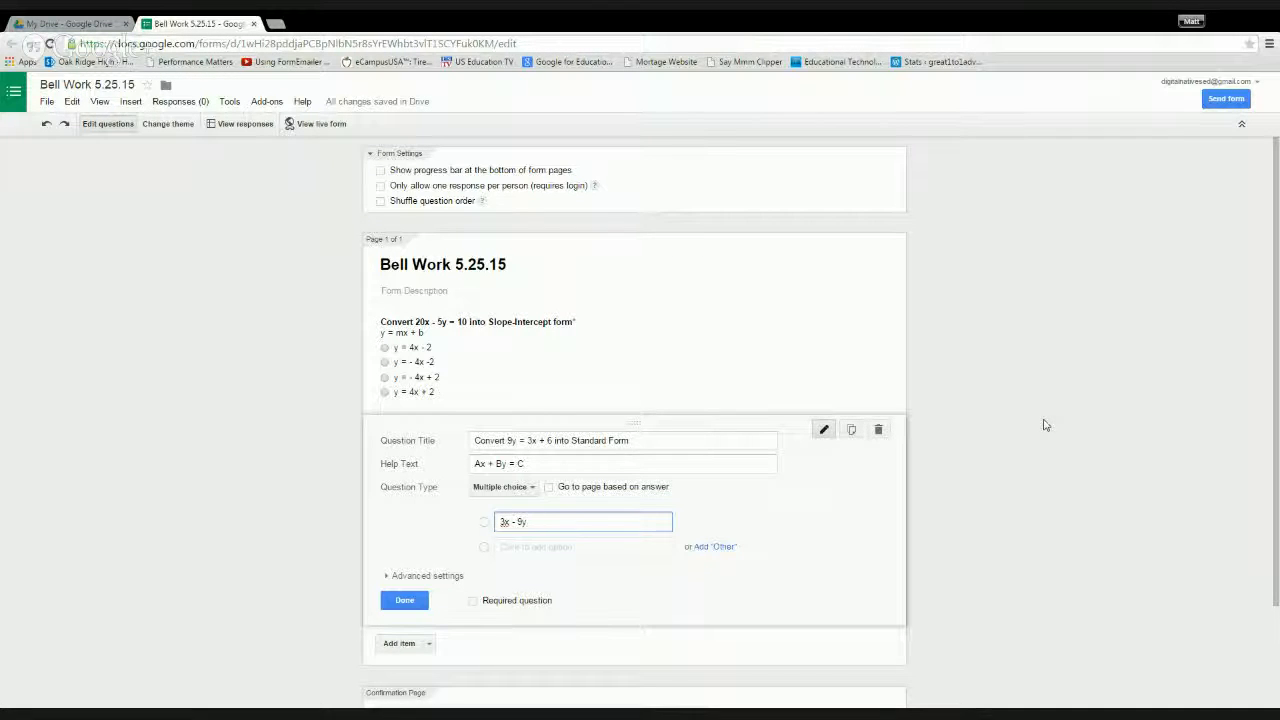
pyautogui.write(' = -6')
pyautogui.press('Return')
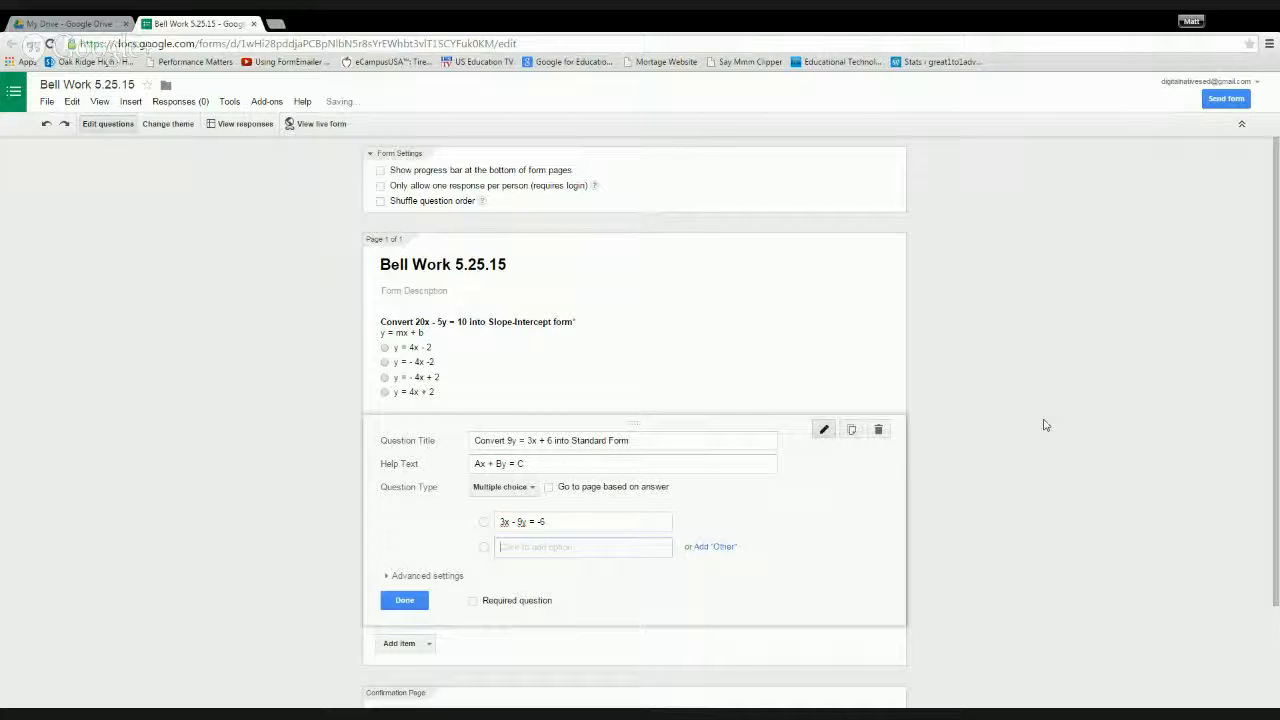
pyautogui.write('-')
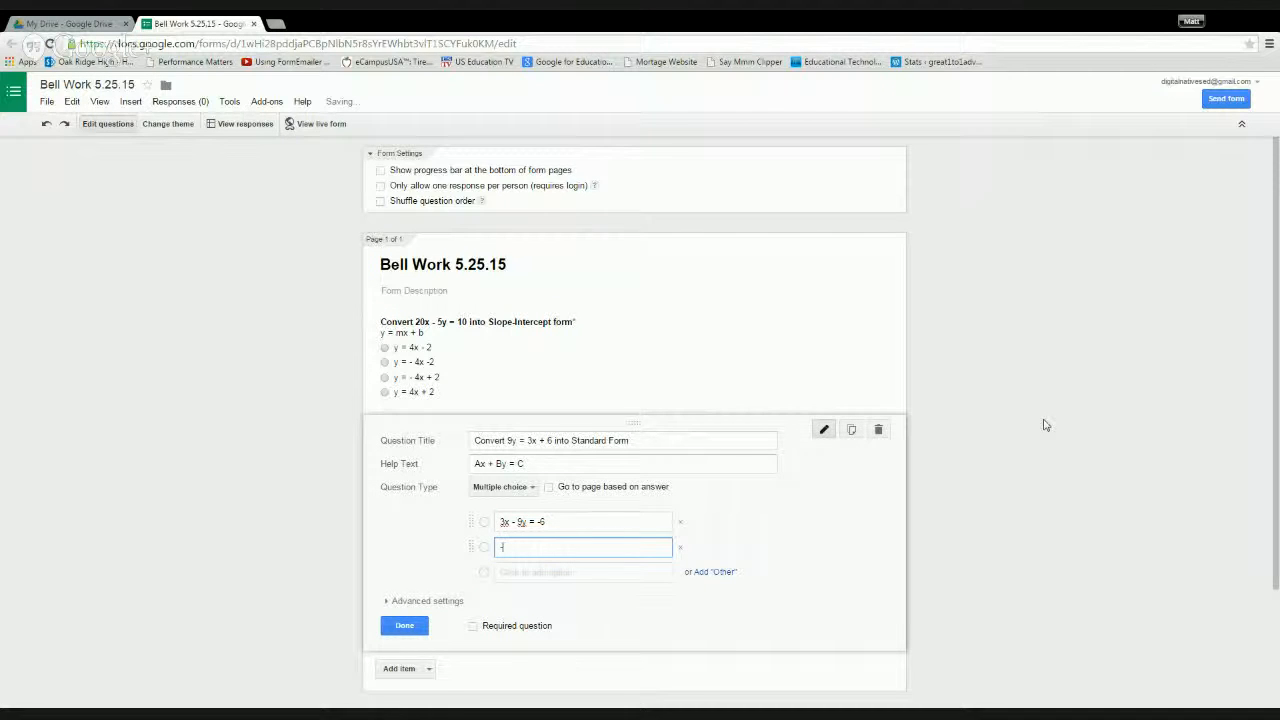
pyautogui.write(' 3x + 9y = 6')
pyautogui.press('Return')
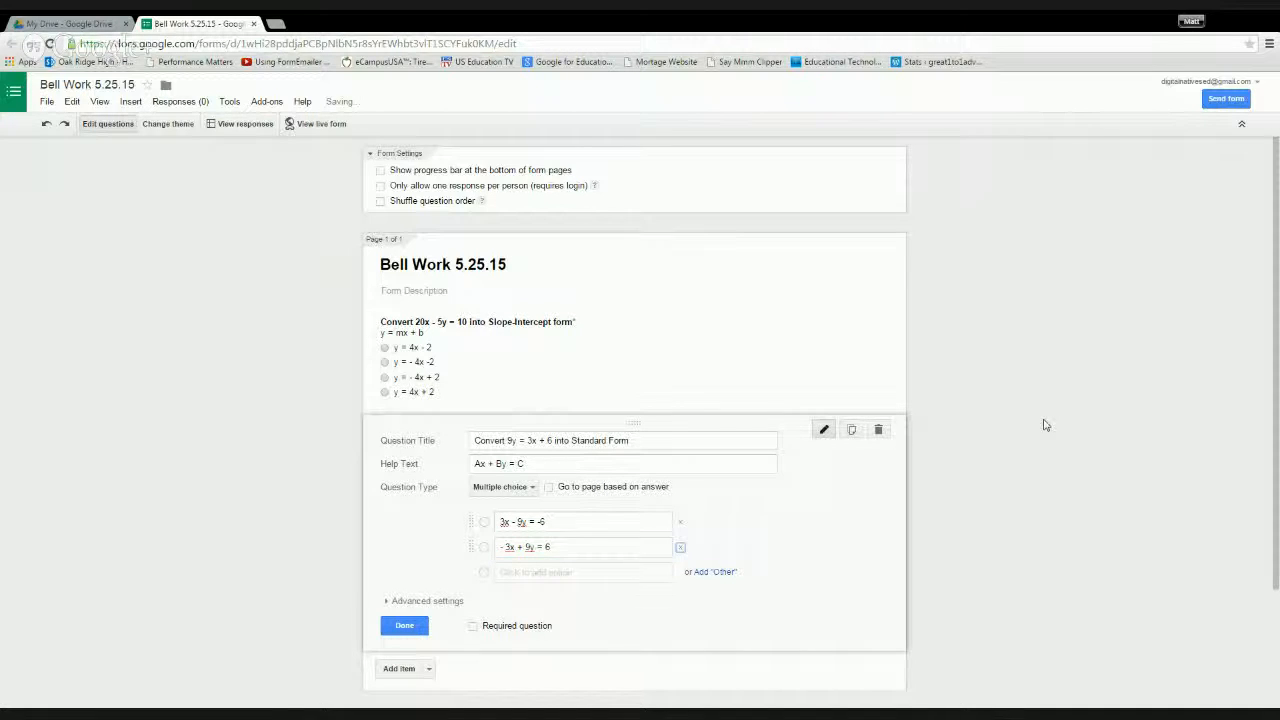
# - Add "- x + 2y = 2" and "x - 2y + -2" as the third and fourth options of the standard-form question
pyautogui.write('- x')
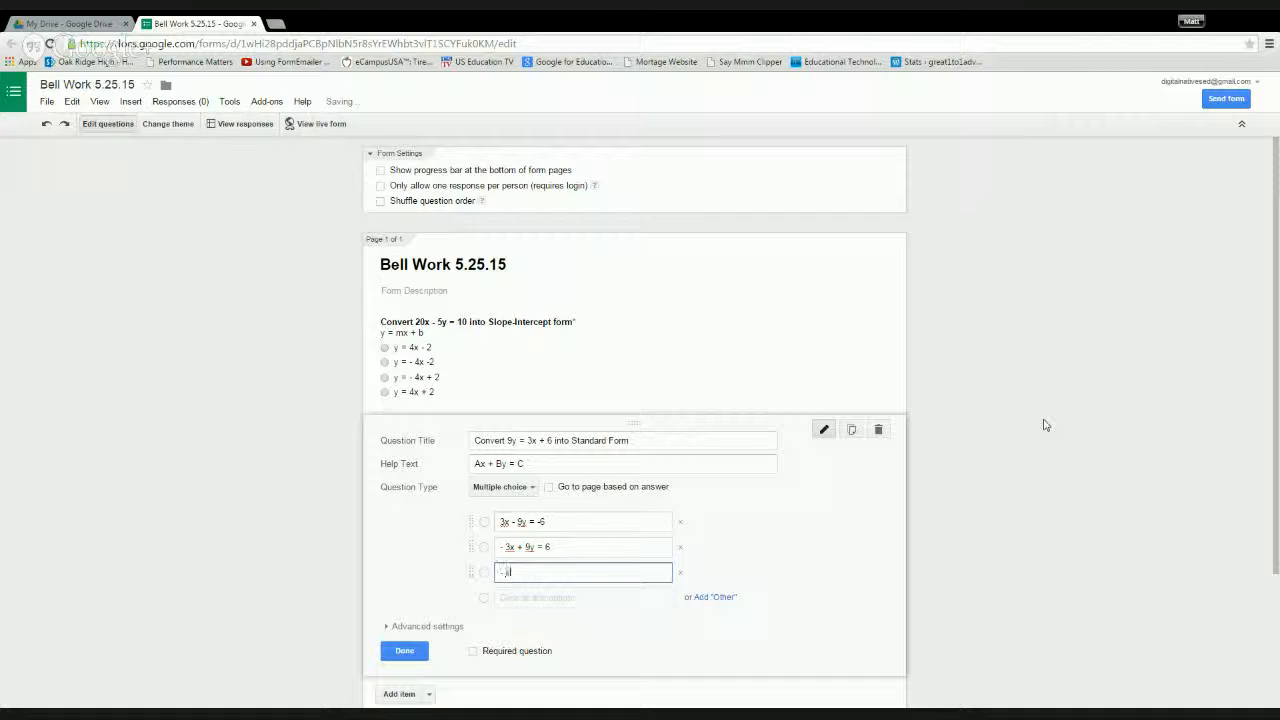
pyautogui.write(' + 2y')
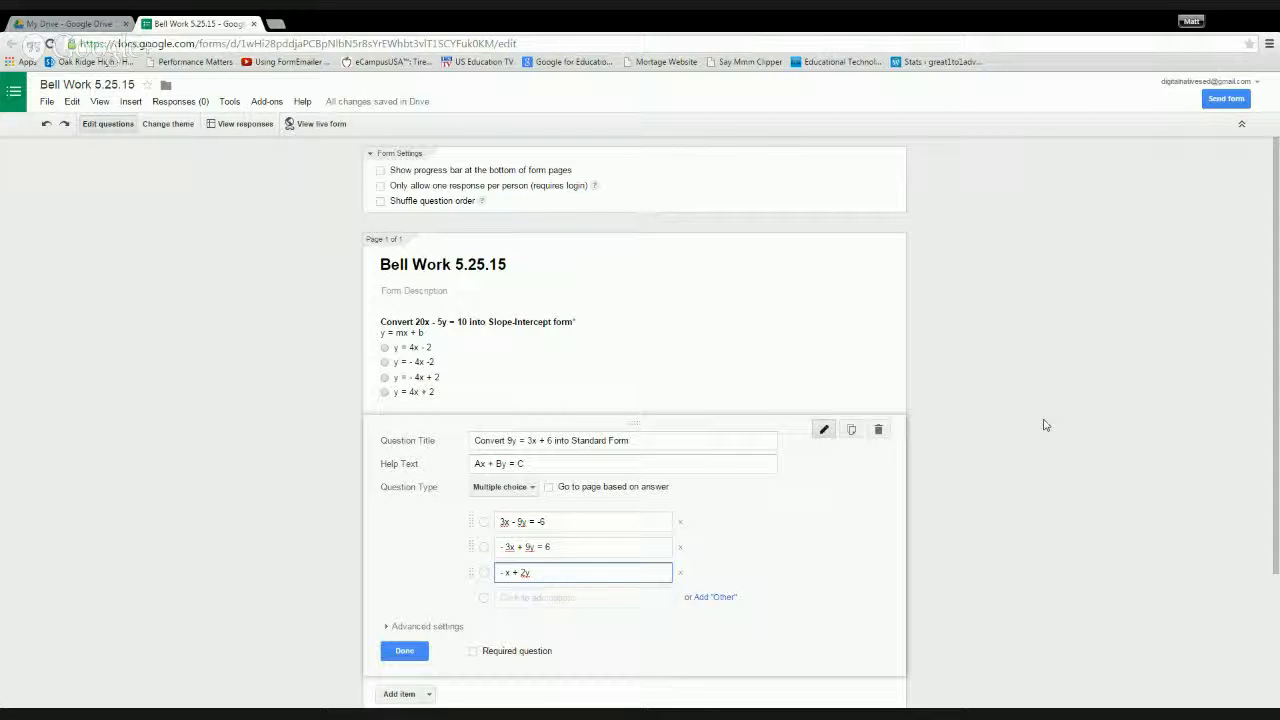
pyautogui.write(' = 2')
pyautogui.press('Tab')
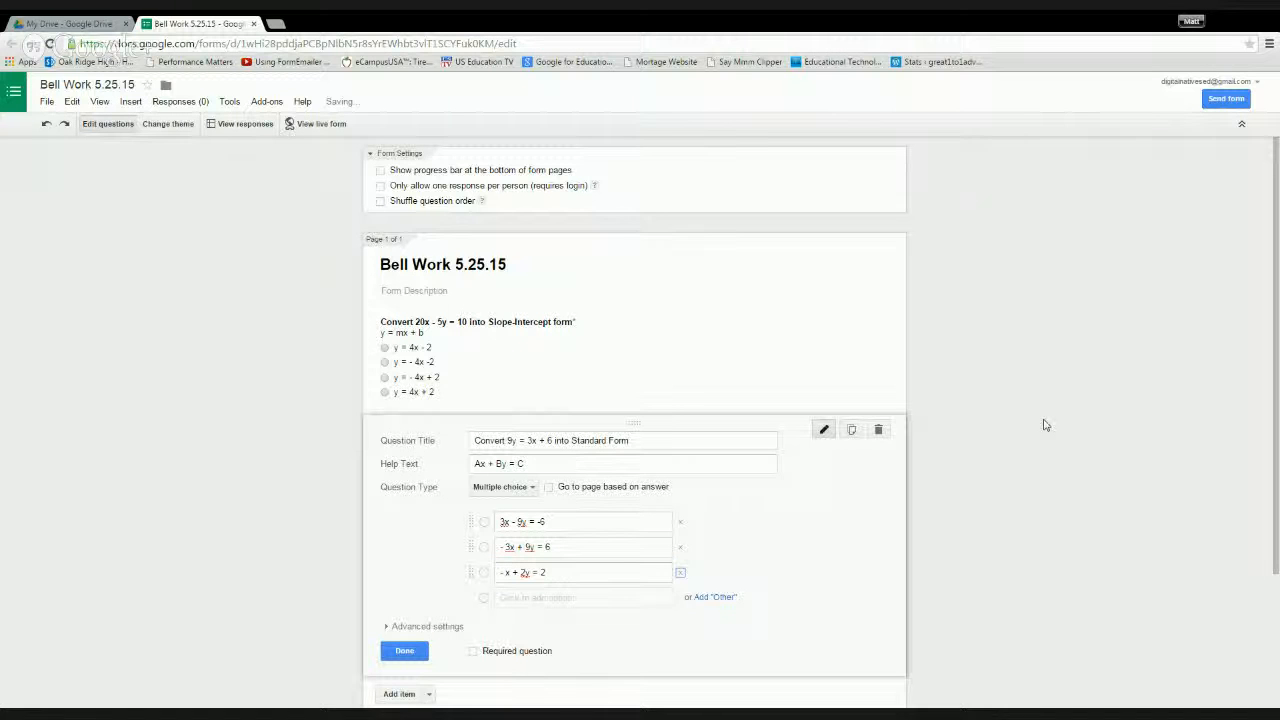
pyautogui.press('Tab')
pyautogui.write('x')
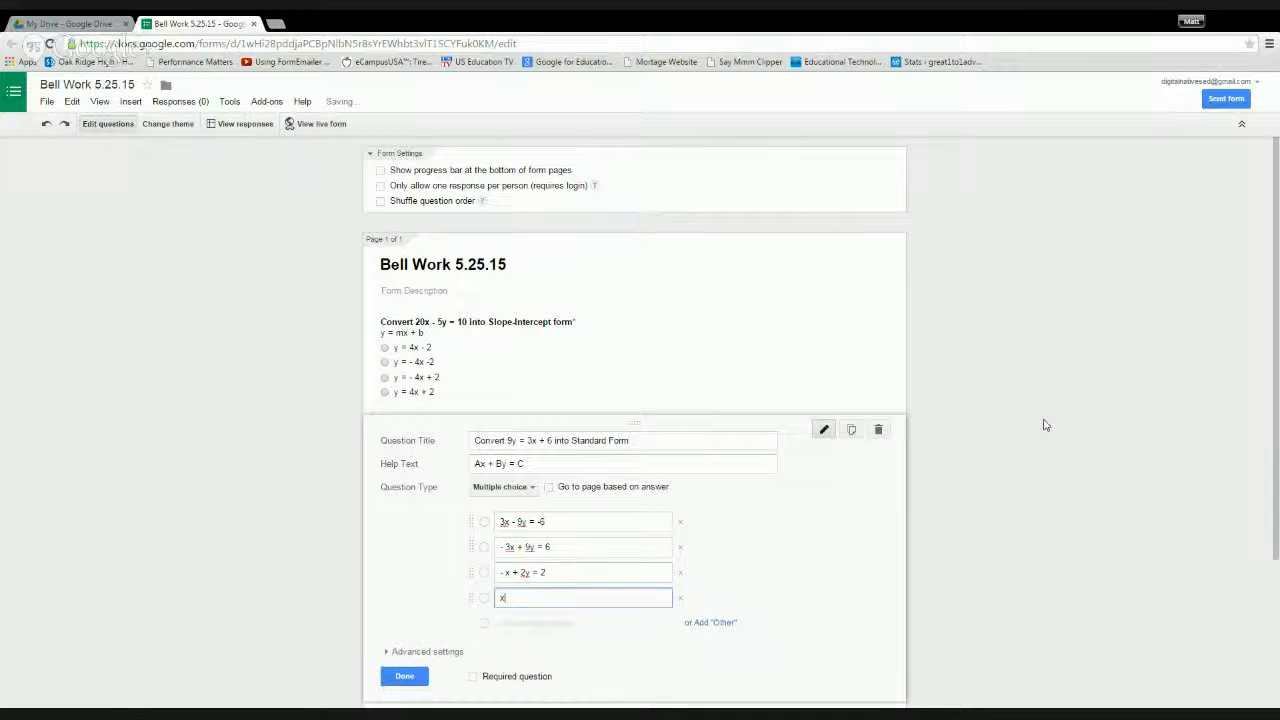
pyautogui.write(' - 2y + ')
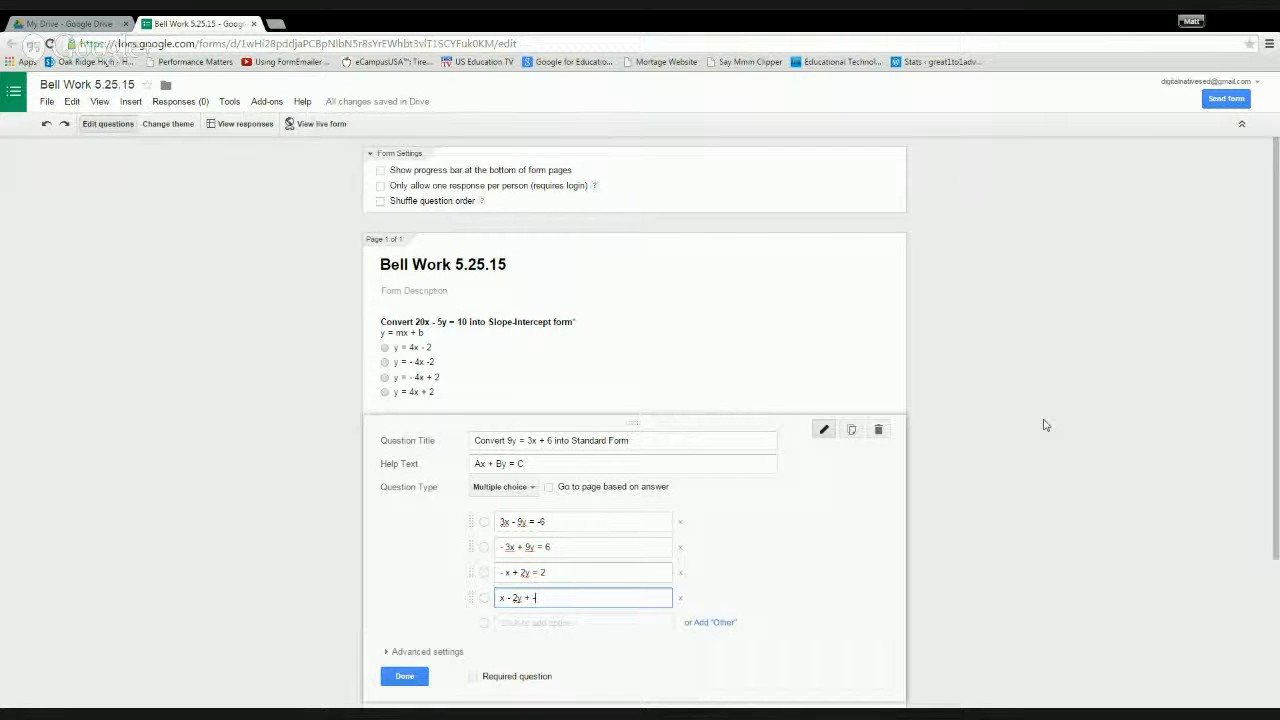
pyautogui.write('-2')
pyautogui.click(1045, 425)
pyautogui.scroll(-1, 1045, 425)
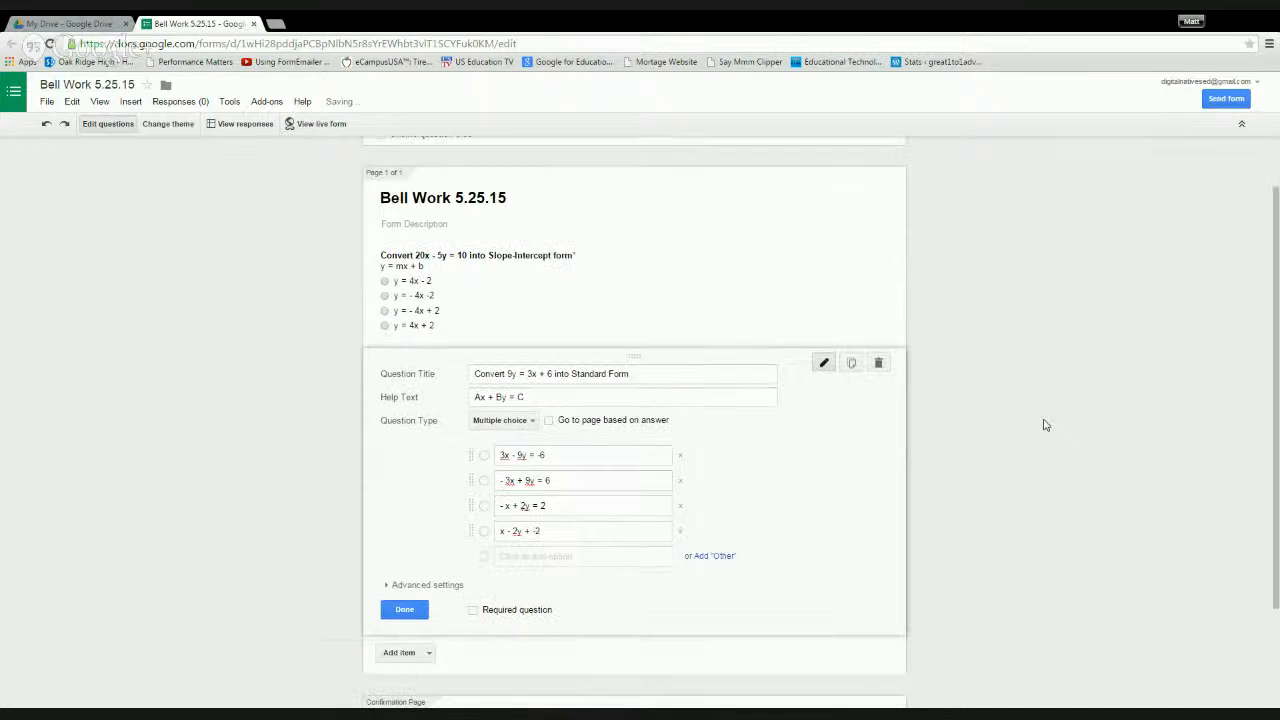
# - Shuffle the option order of the standard-form question, make it required, and finish editing it
pyautogui.scroll(-1, 1045, 425)
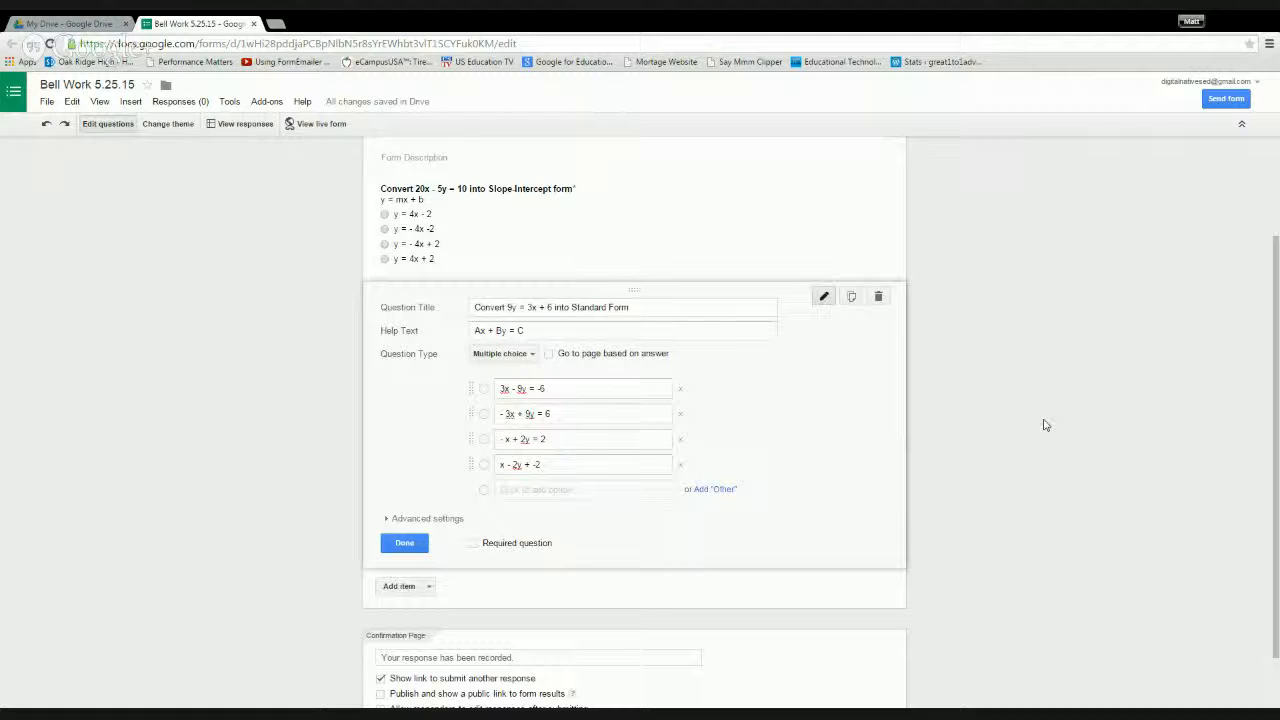
pyautogui.click(442, 518)
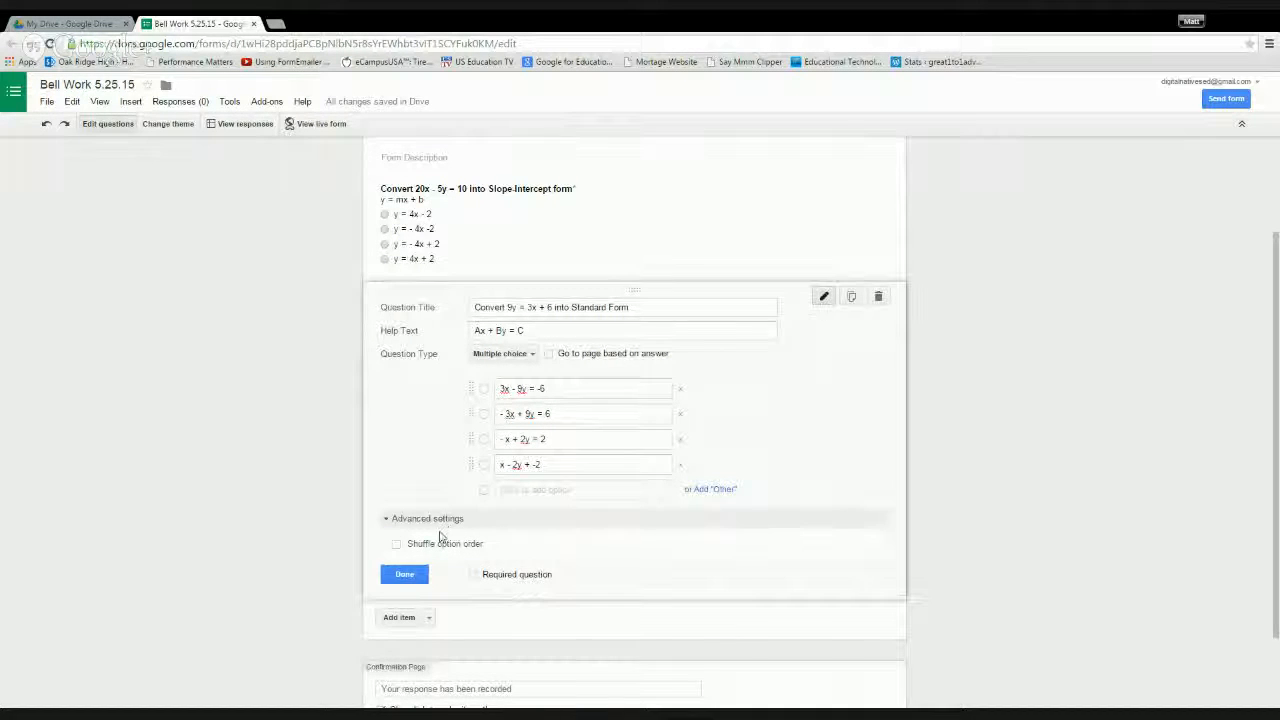
pyautogui.click(438, 548)
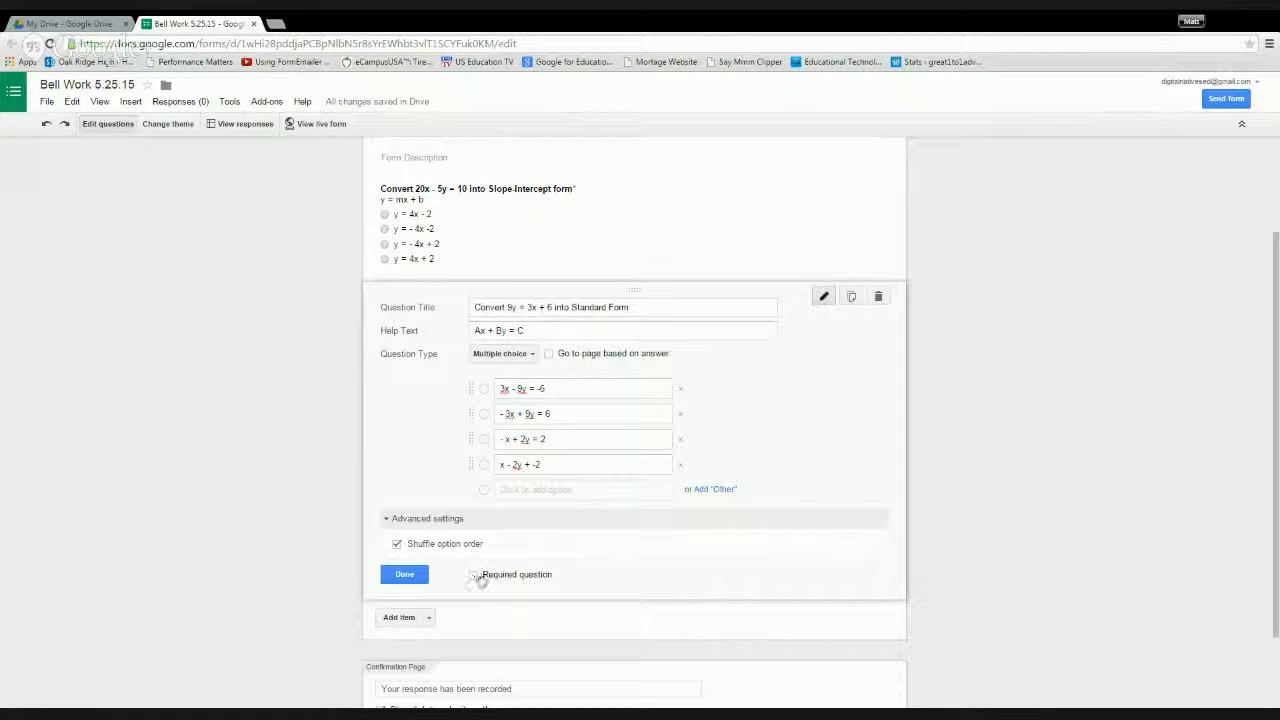
pyautogui.click(473, 576)
pyautogui.click(404, 576)
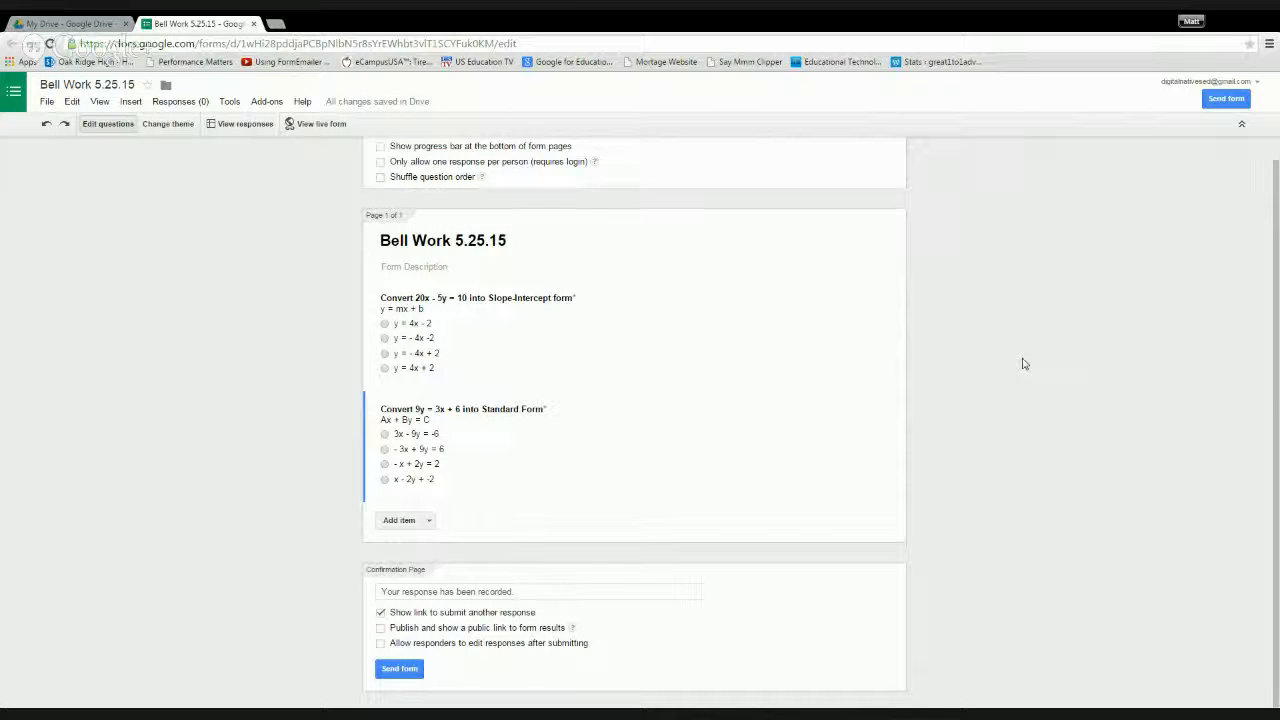
# - Open the live form and submit a test response with the answers "y = - 4x + 2" and "- x + 2y = 2"
pyautogui.click(322, 125)
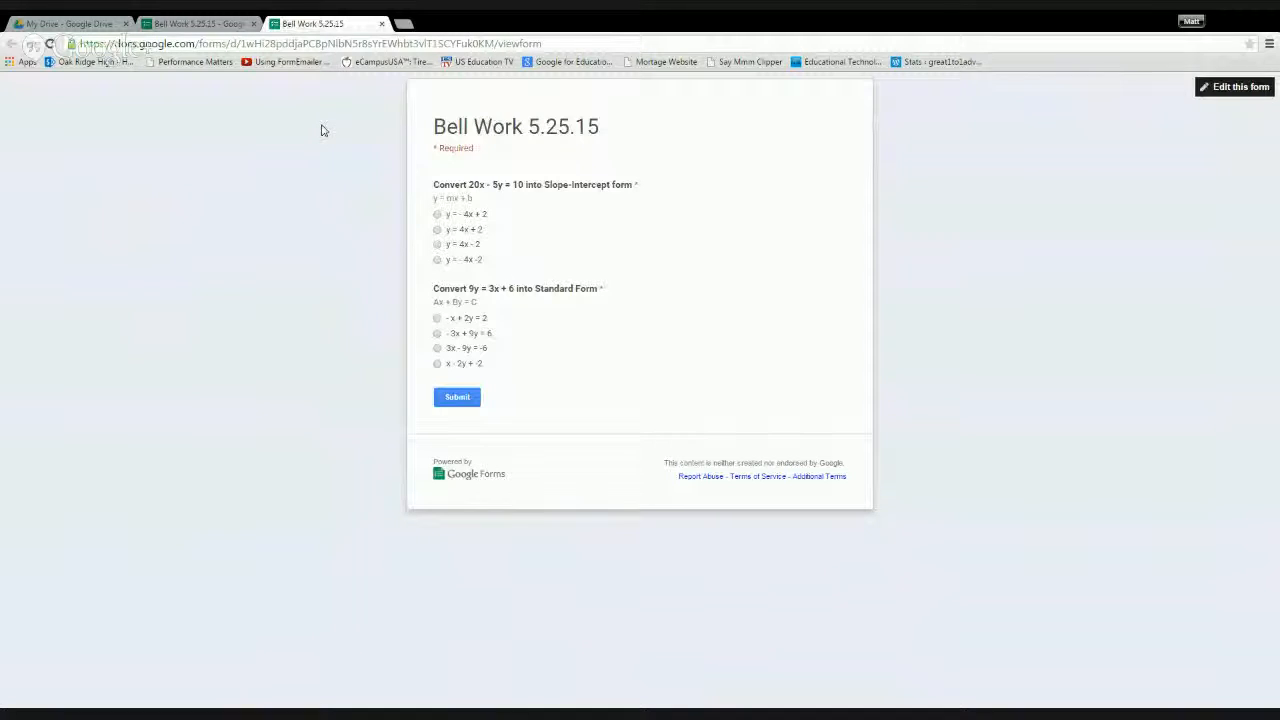
pyautogui.click(450, 215)
pyautogui.click(450, 318)
pyautogui.click(458, 398)
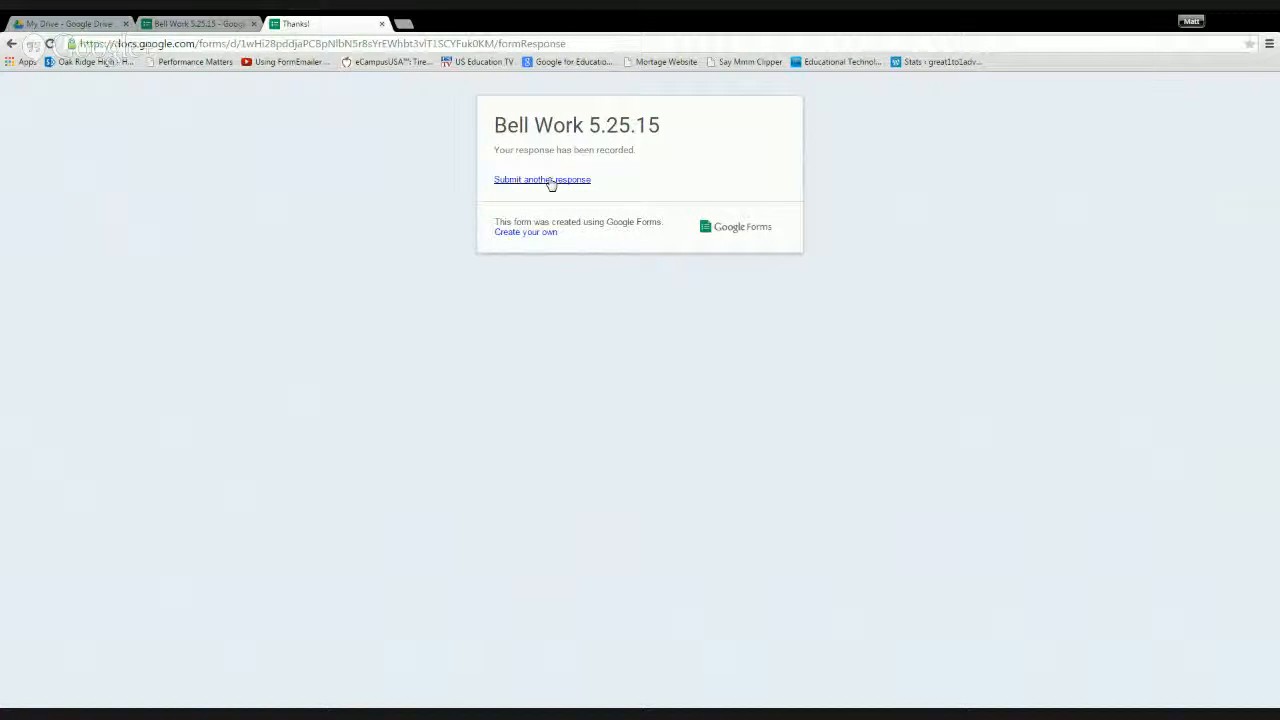
# - Submit a second test response with the answers "y = - 4x -2" and "- 3x + 9y = 6"
pyautogui.click(550, 182)
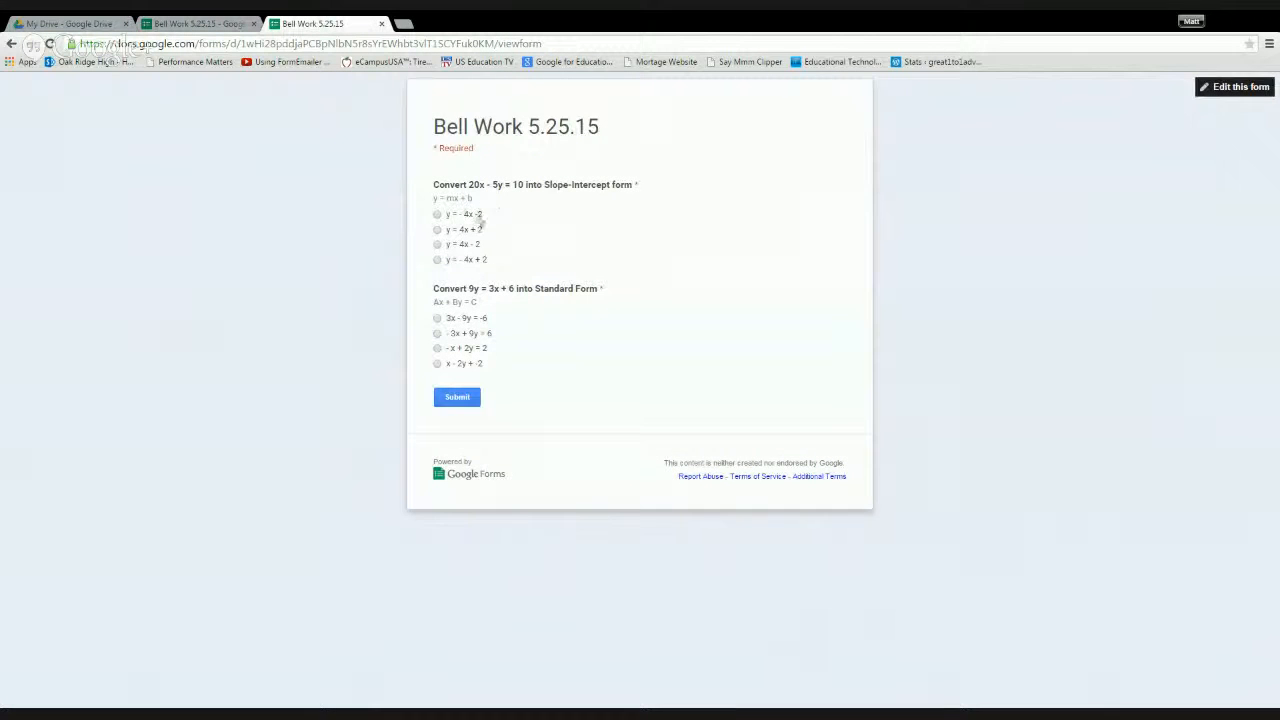
pyautogui.click(470, 216)
pyautogui.click(460, 336)
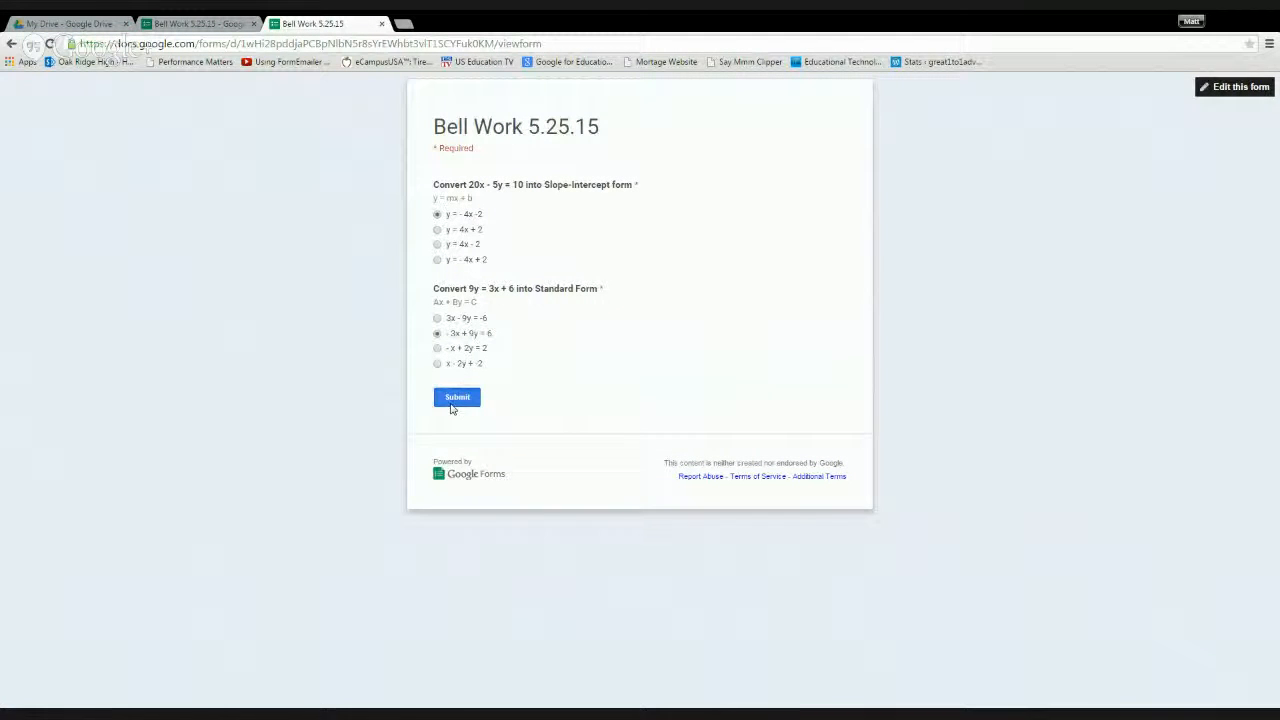
pyautogui.click(452, 402)
# - Submit a third test response with the answers "y = 4x + 2" and "x - 2y + -2"
pyautogui.click(528, 176)
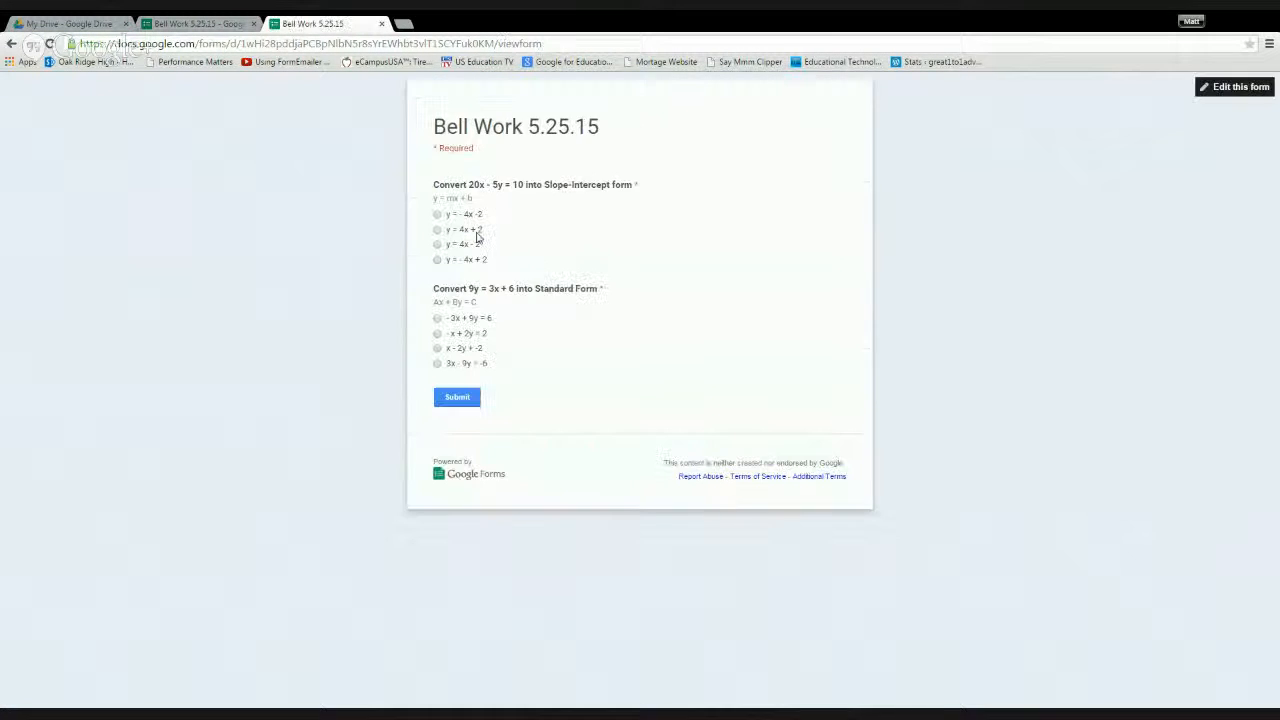
pyautogui.click(476, 231)
pyautogui.click(460, 349)
pyautogui.click(460, 399)
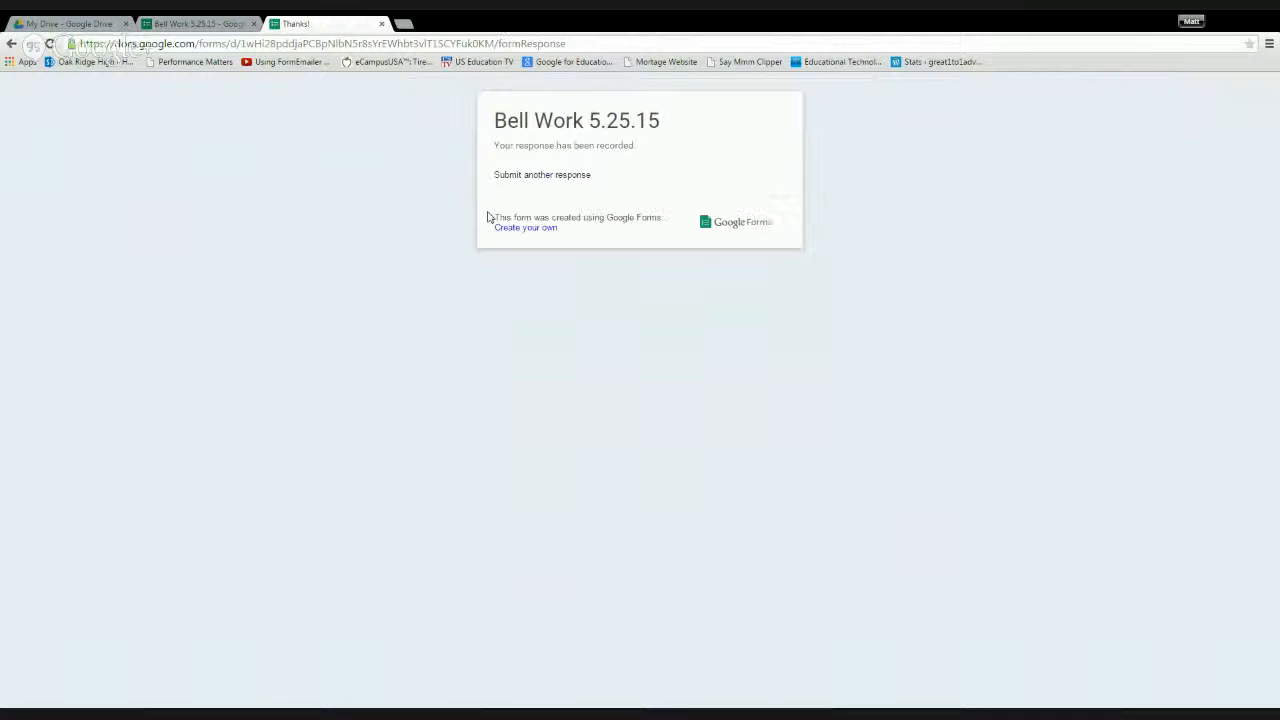
# - Submit a fourth test response with the answers "y = - 4x -2" and "3x - 9y = -6"
pyautogui.click(518, 175)
pyautogui.click(458, 215)
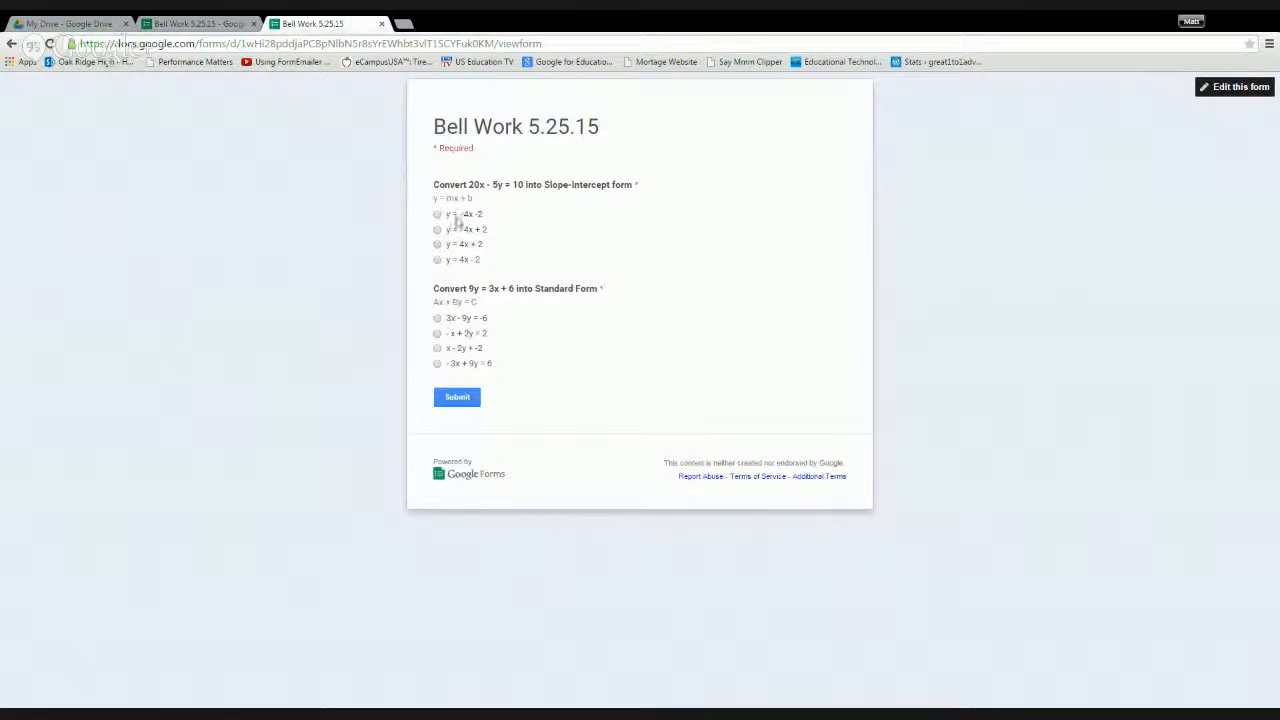
pyautogui.click(458, 318)
pyautogui.click(457, 397)
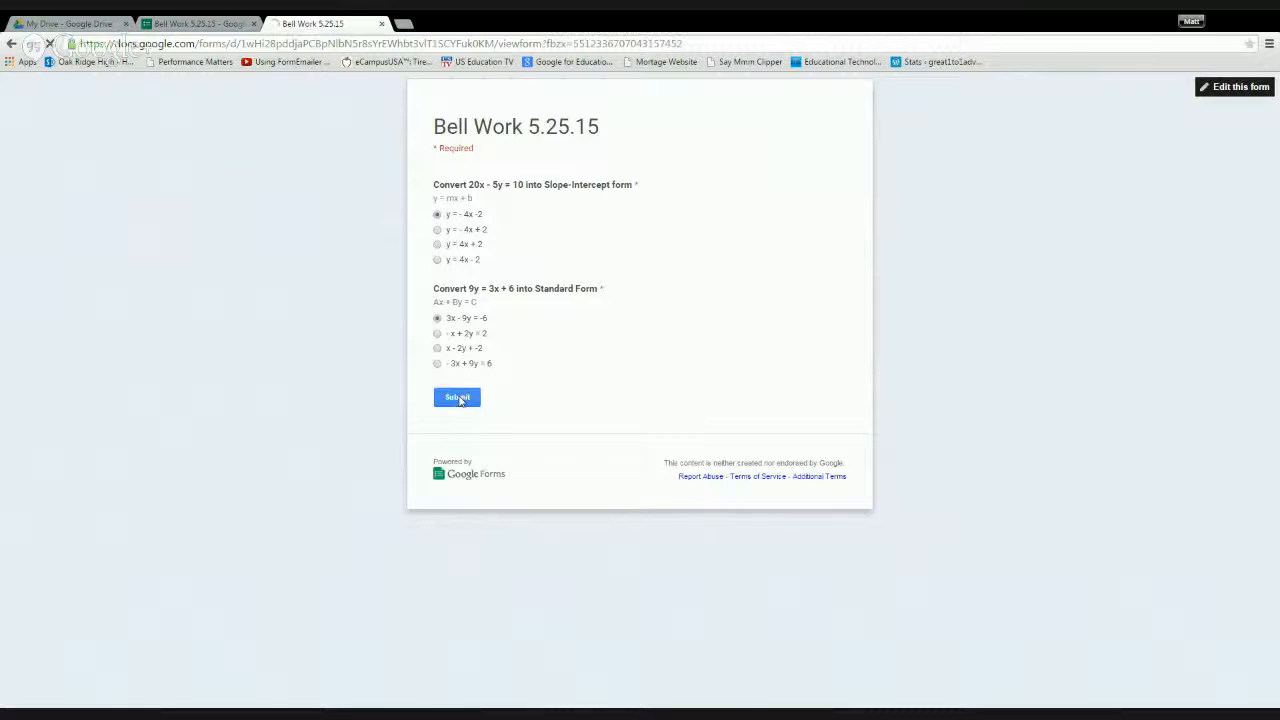
# - Submit a fifth test response, again answering "y = - 4x -2" and "3x - 9y = -6"
pyautogui.click(534, 178)
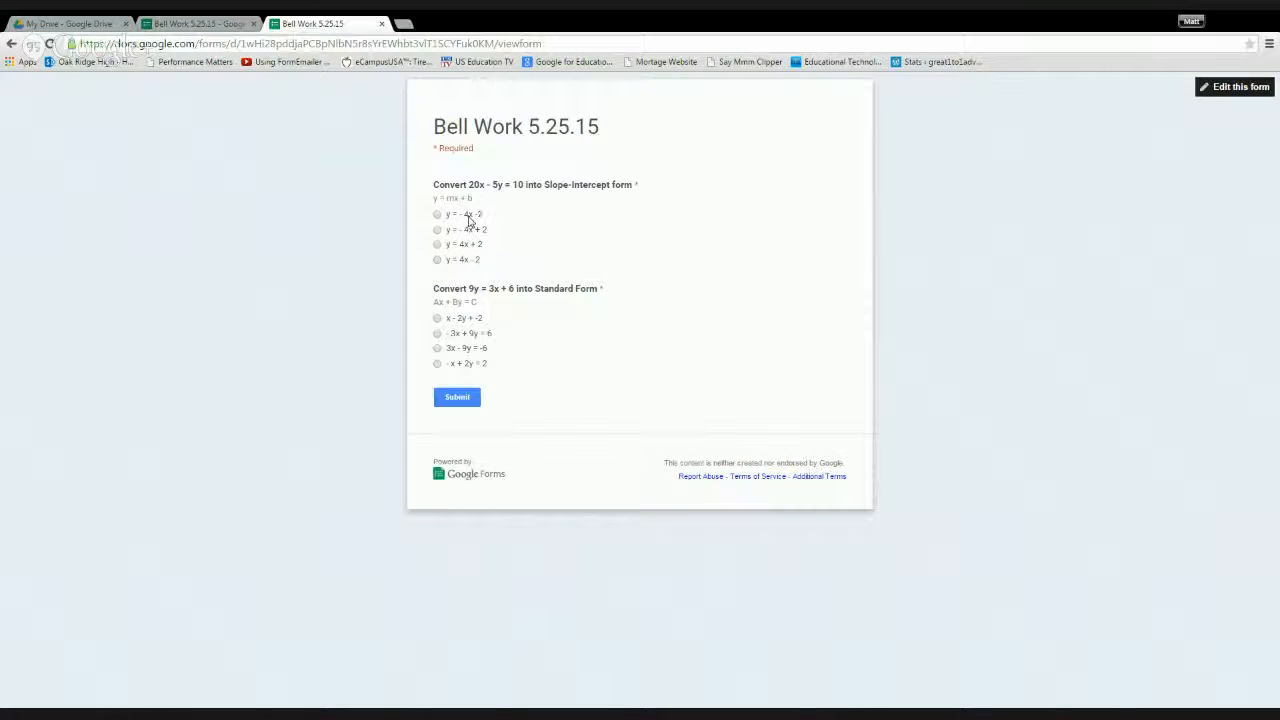
pyautogui.click(470, 218)
pyautogui.click(470, 350)
pyautogui.click(463, 401)
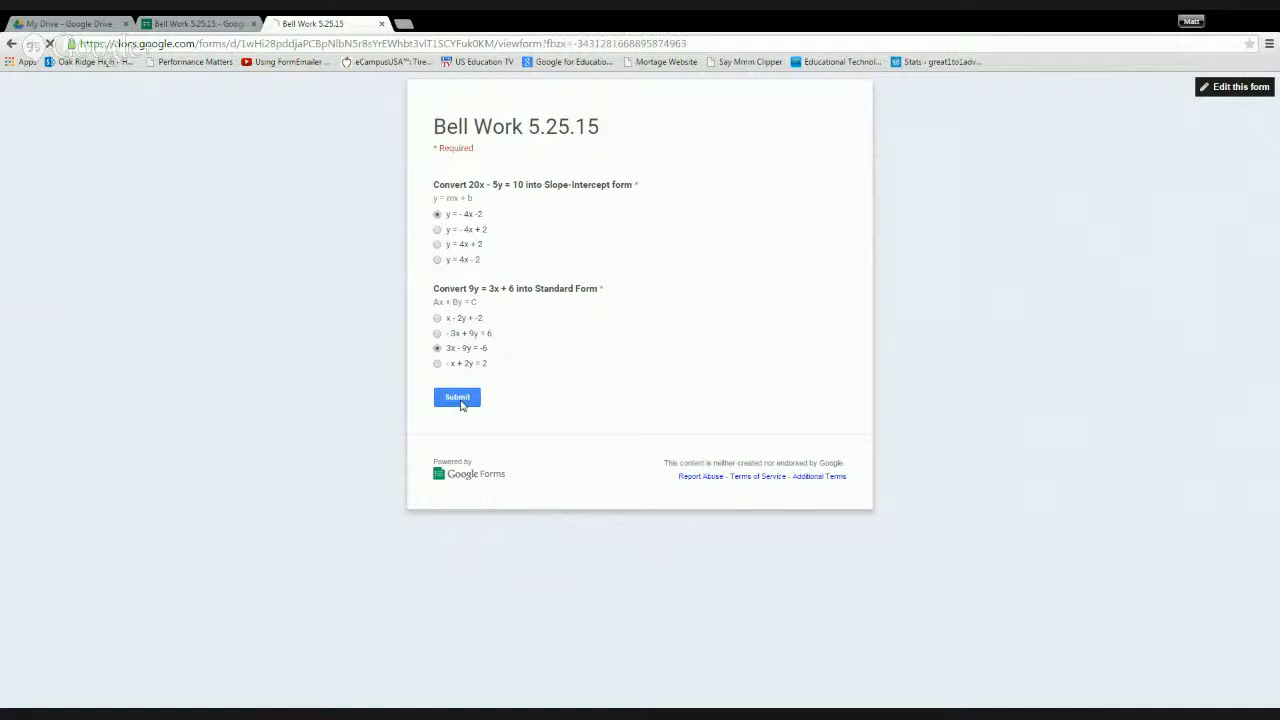
# - Submit a sixth test response with the answers "y = 4x - 2" and "- 3x + 9y = 6"
pyautogui.click(530, 177)
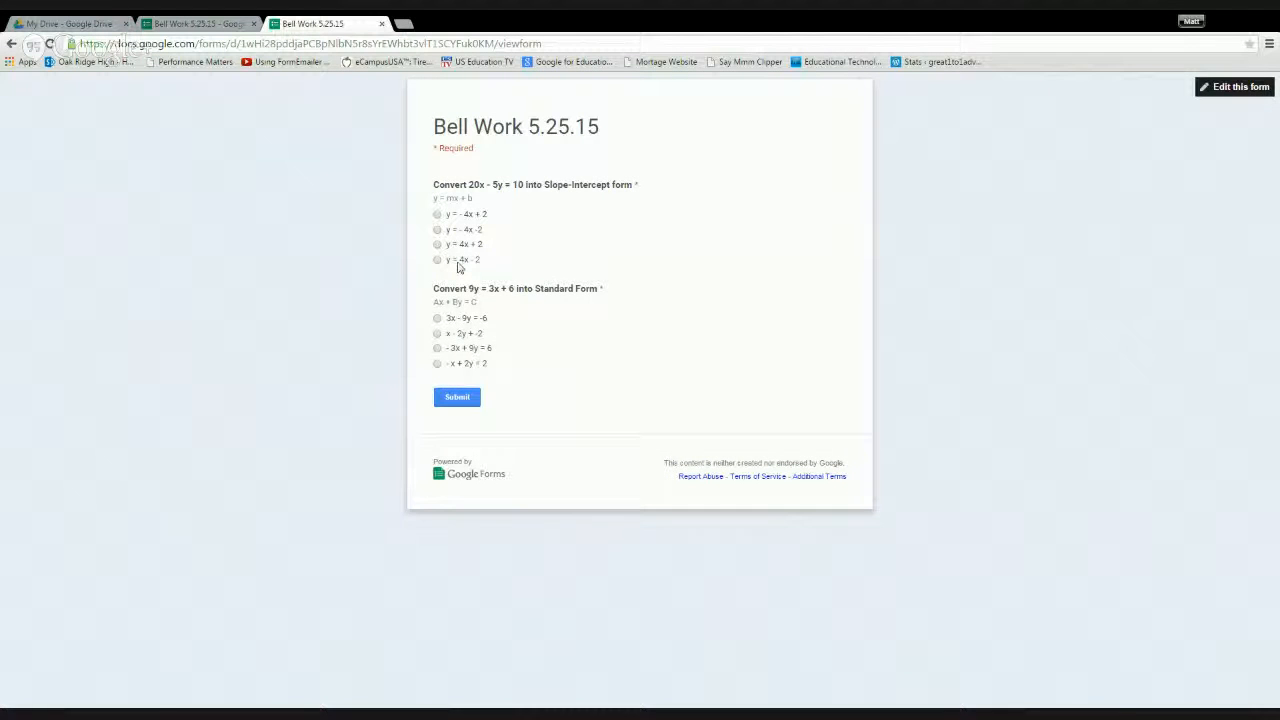
pyautogui.click(459, 264)
pyautogui.click(463, 350)
pyautogui.click(459, 399)
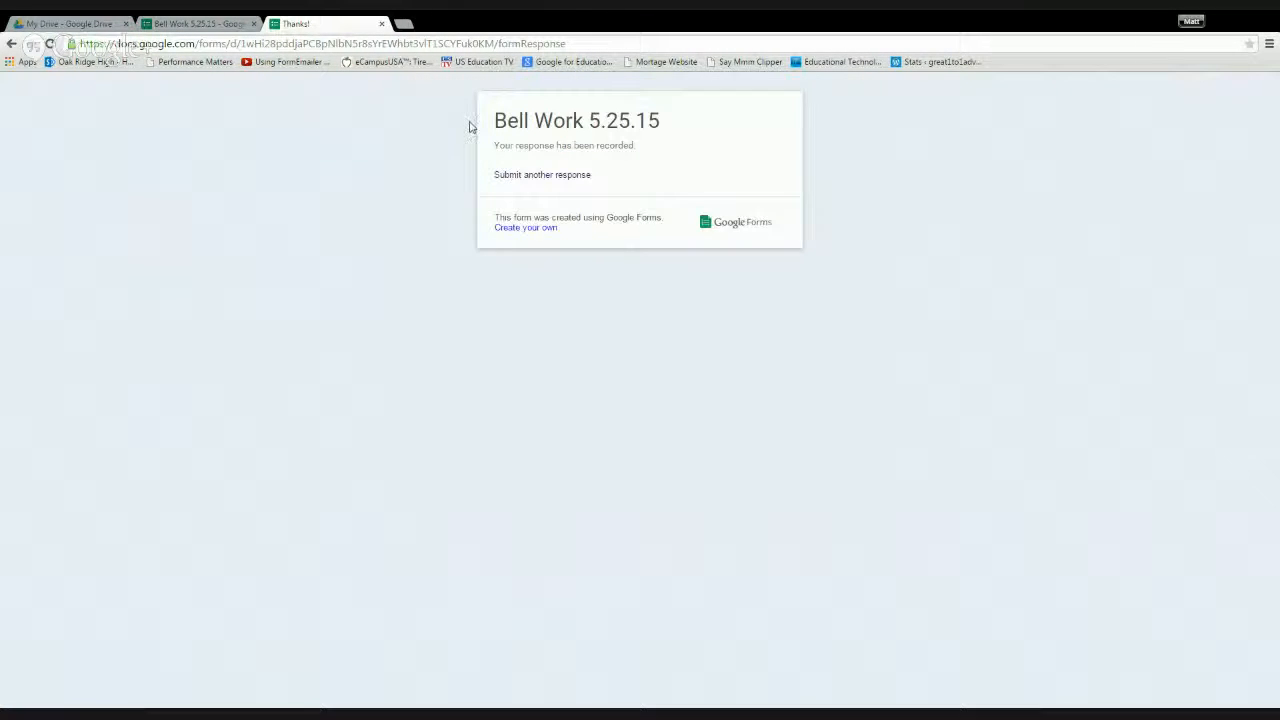
# - Close the live form and review the submitted answers in the form's responses spreadsheet
pyautogui.click(381, 23)
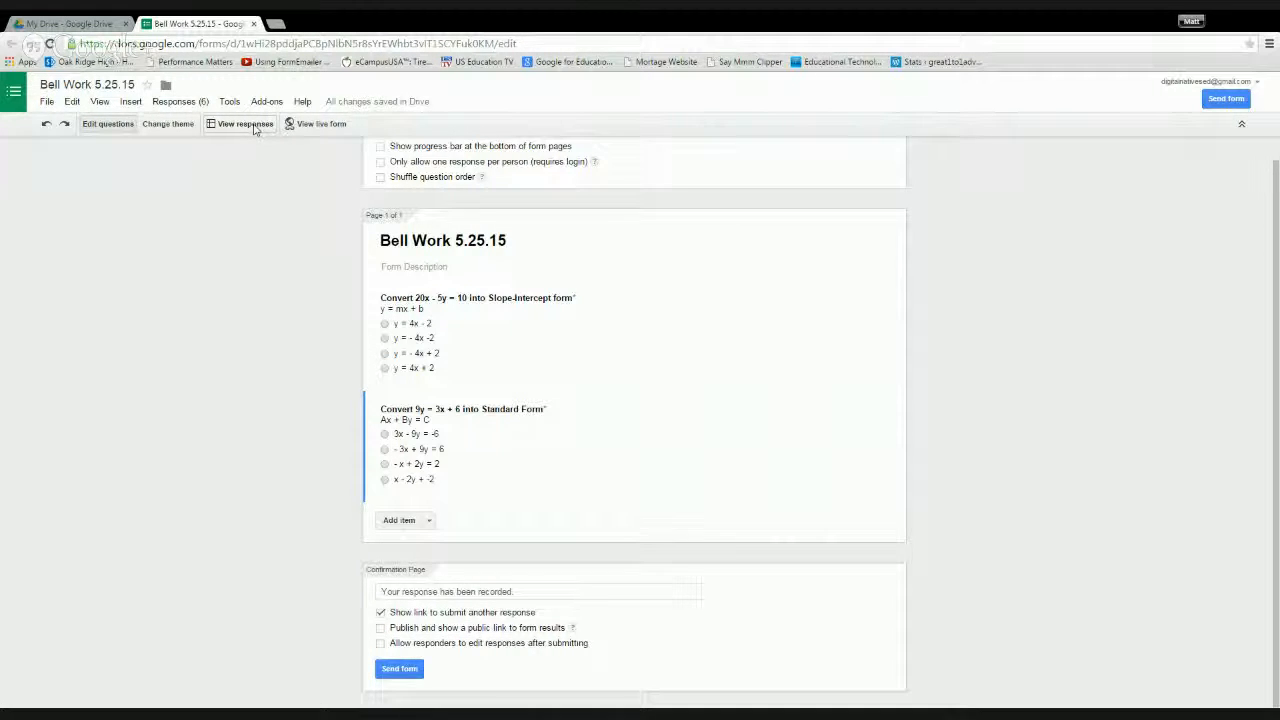
pyautogui.click(254, 128)
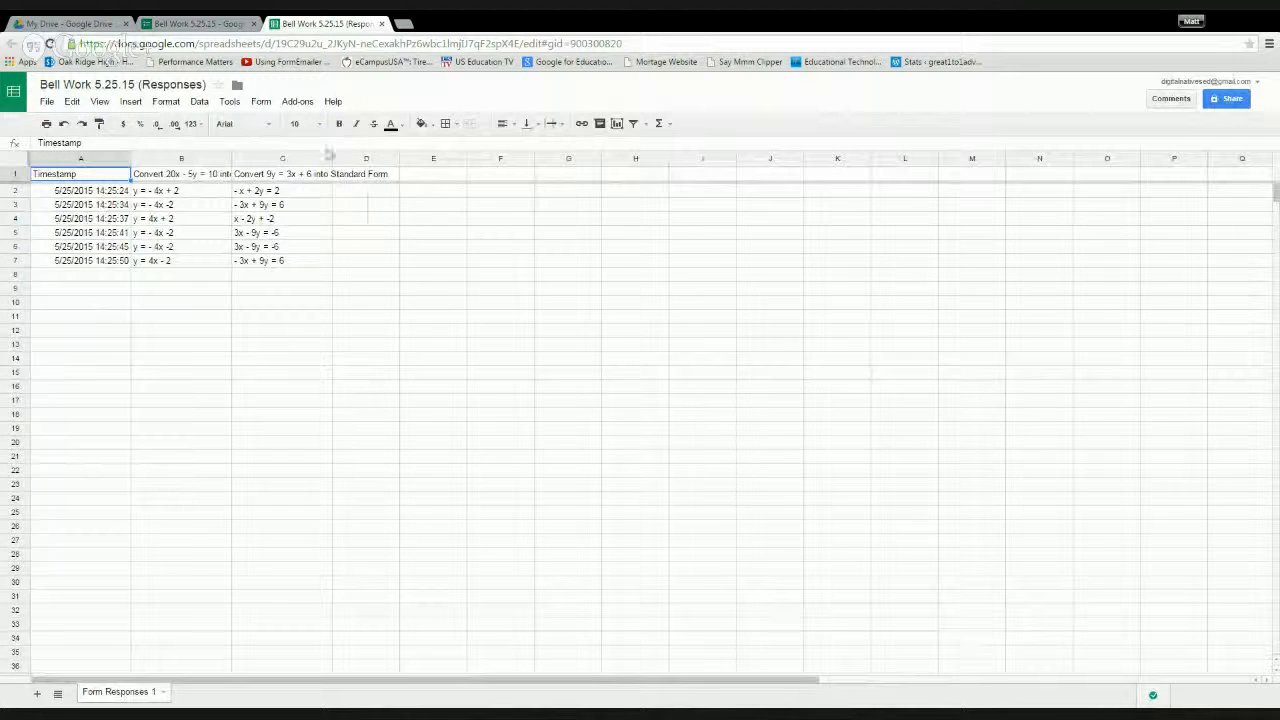
pyautogui.click(382, 23)
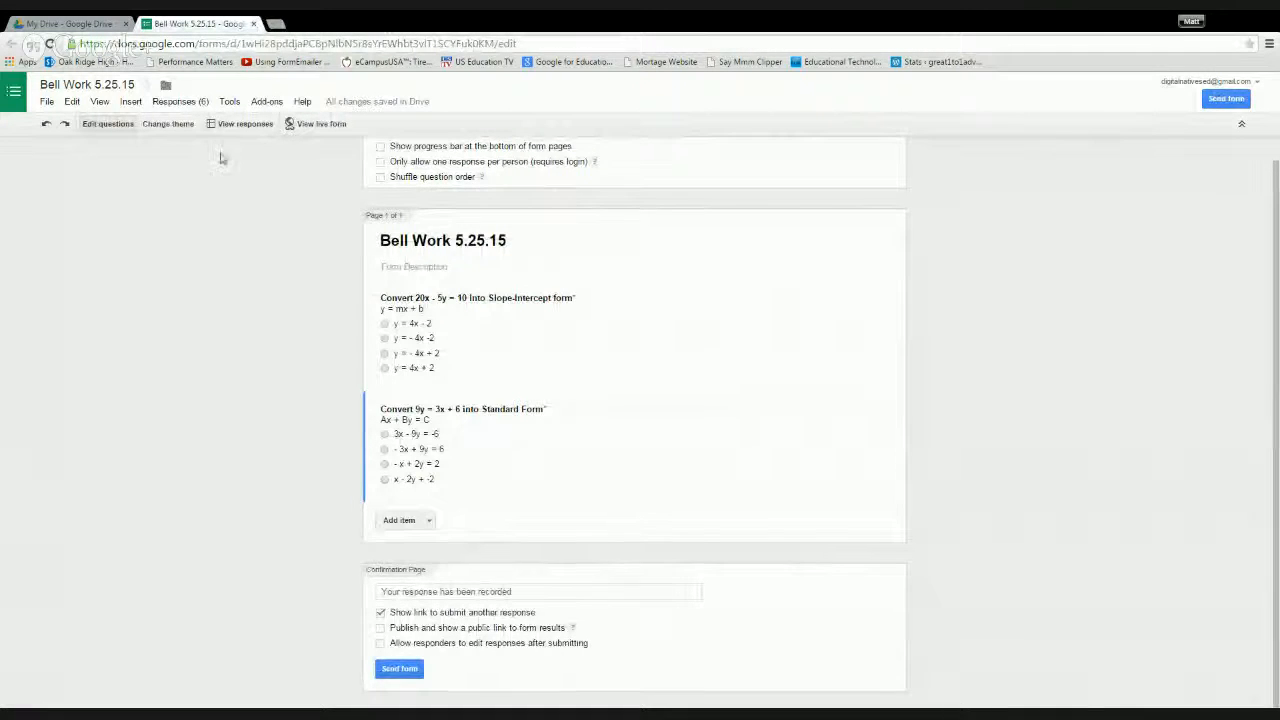
# - Stop the Bell Work 5.25.15 form from accepting responses
pyautogui.click(190, 103)
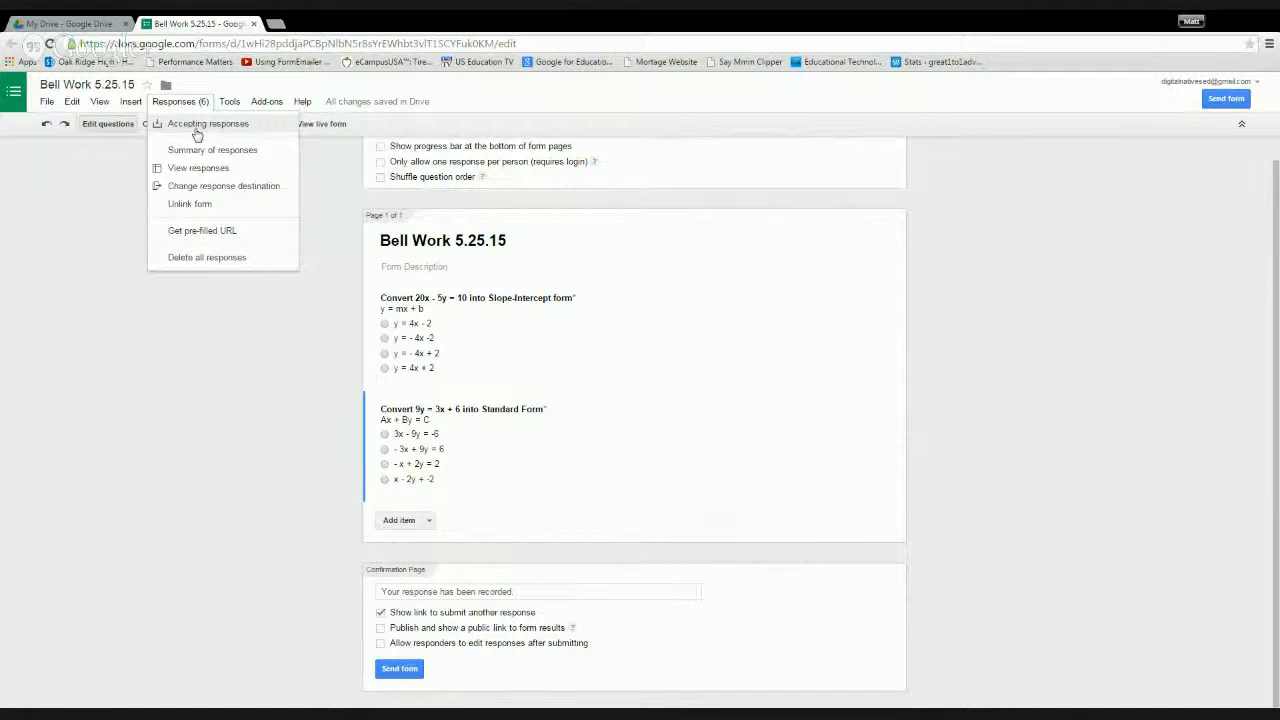
pyautogui.click(197, 124)
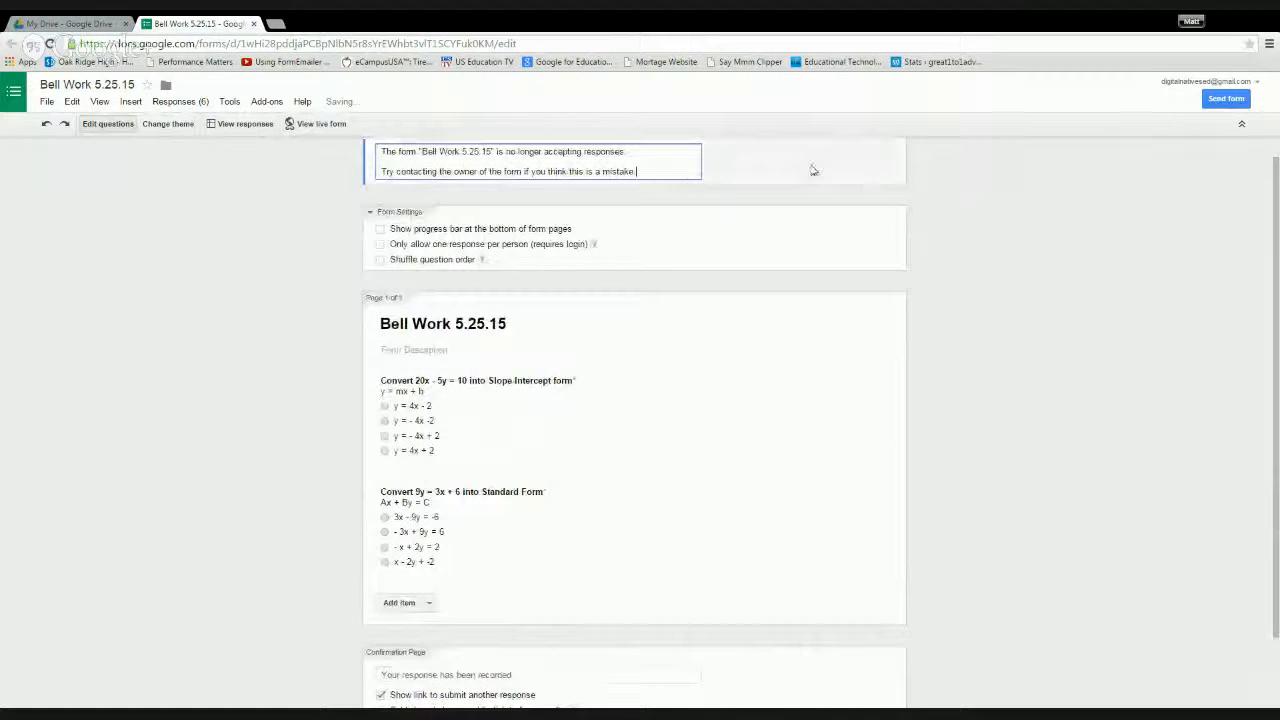
# - Open the summary of responses and examine the answer pie charts for both questions
pyautogui.click(180, 102)
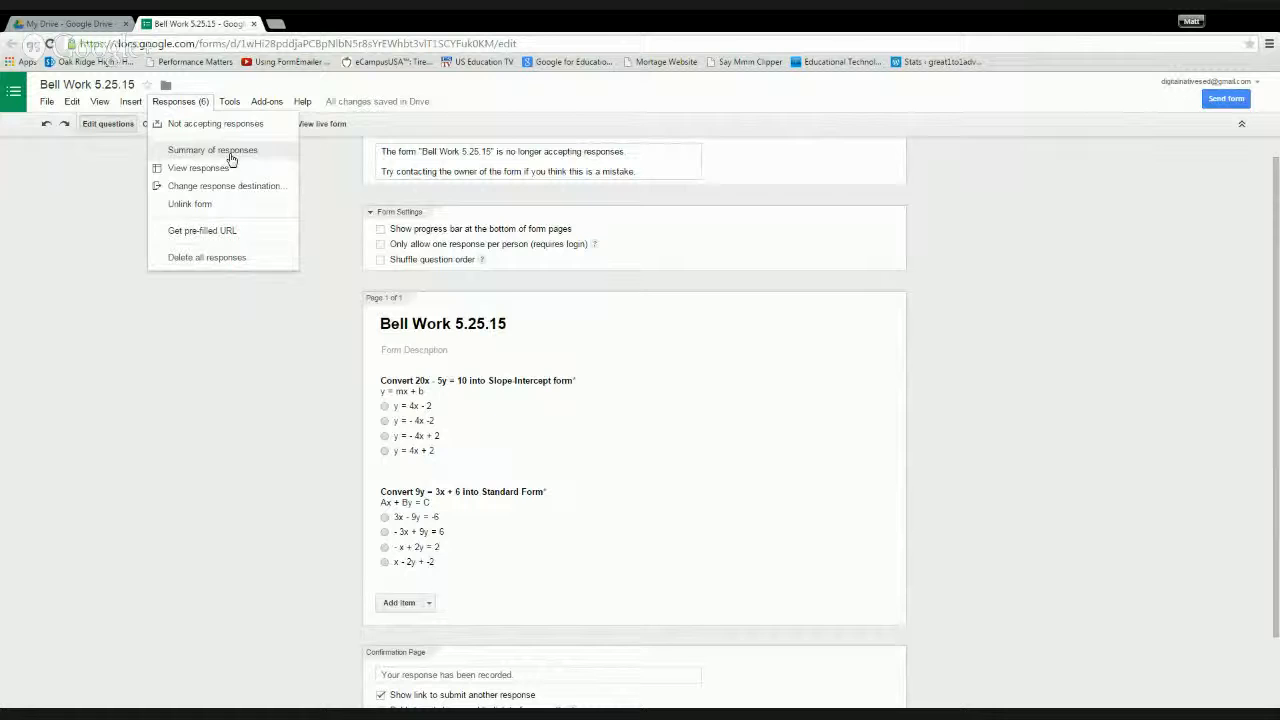
pyautogui.click(231, 158)
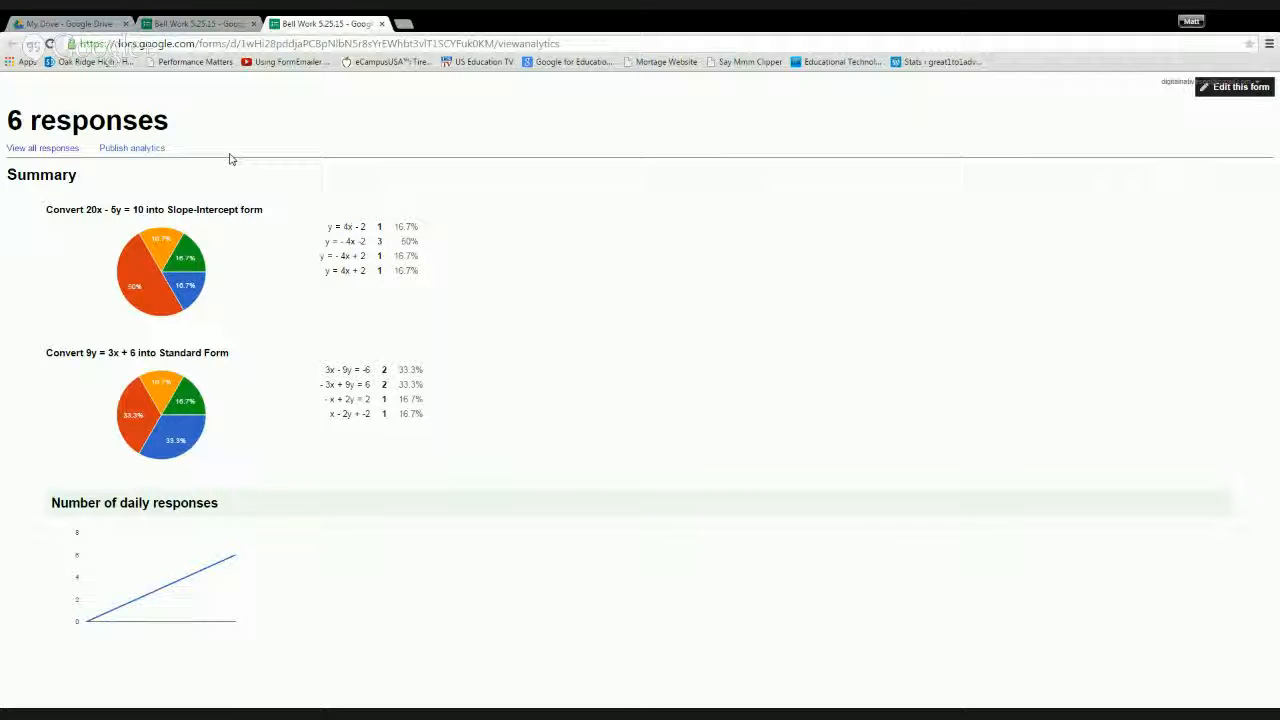
pyautogui.moveTo(163, 288)
pyautogui.moveTo(138, 430)
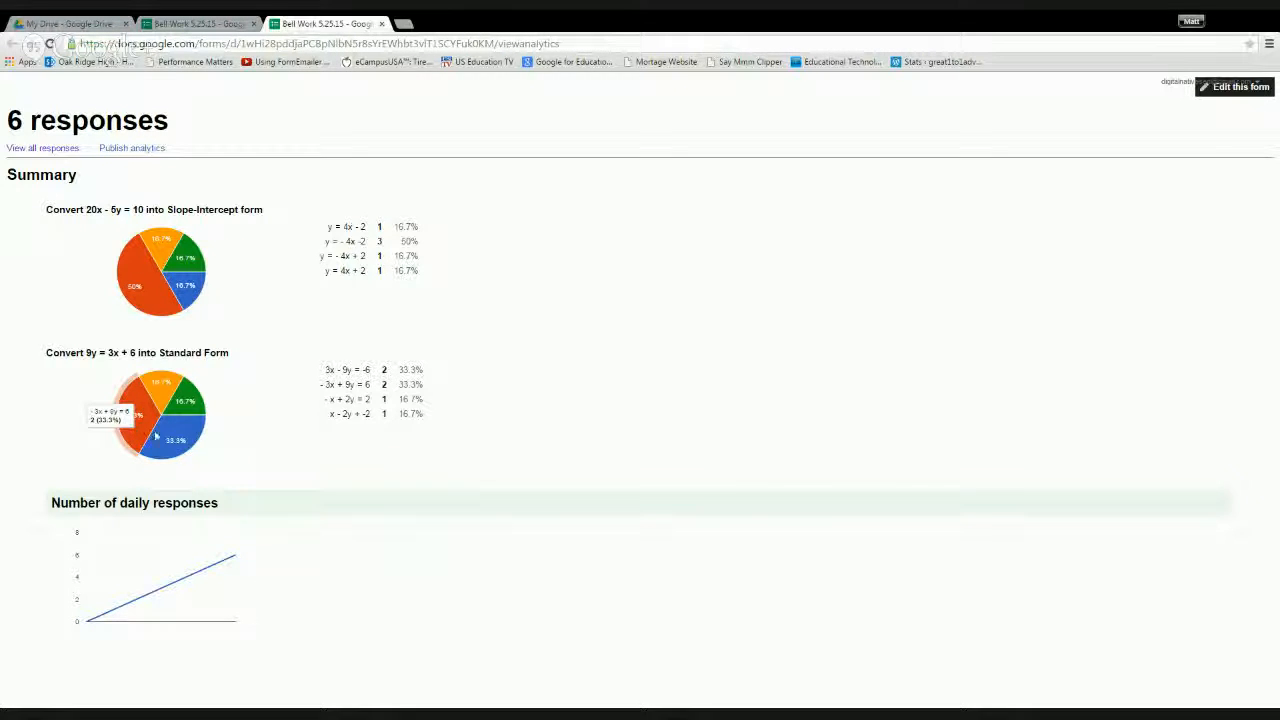
pyautogui.moveTo(166, 448)
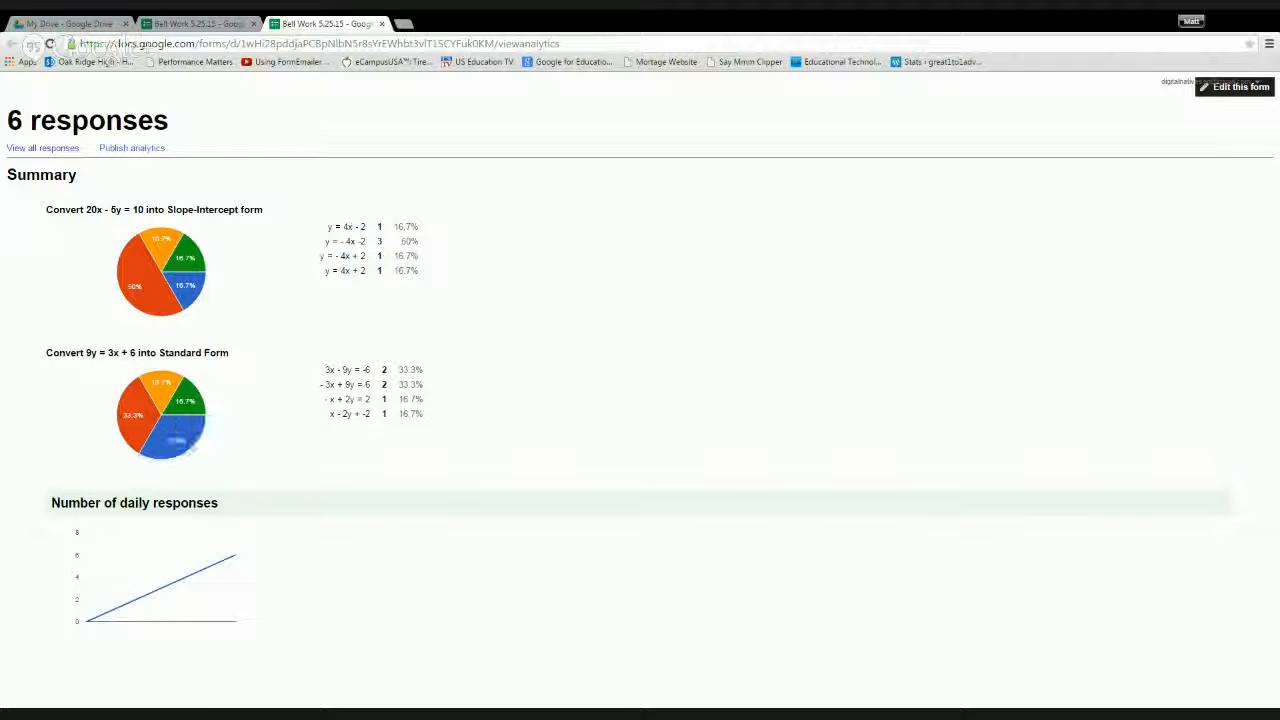
# - Switch to the My Drive file list in Google Drive
pyautogui.click(94, 23)
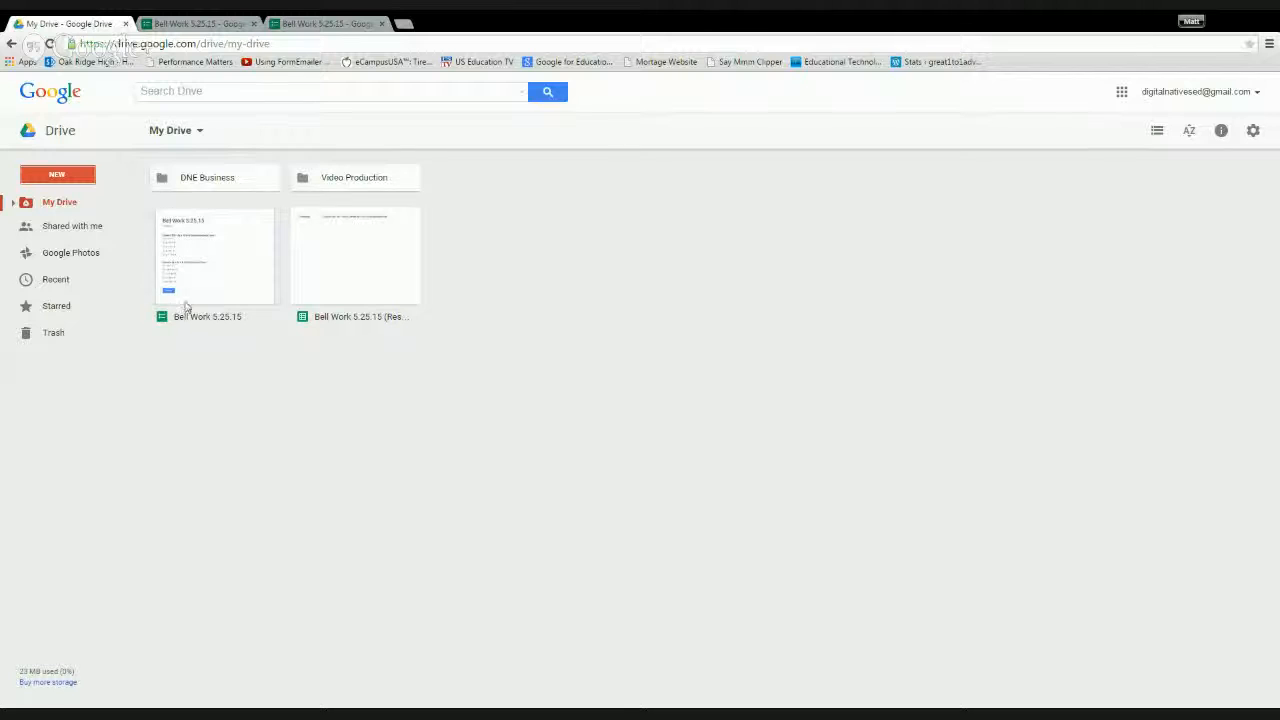